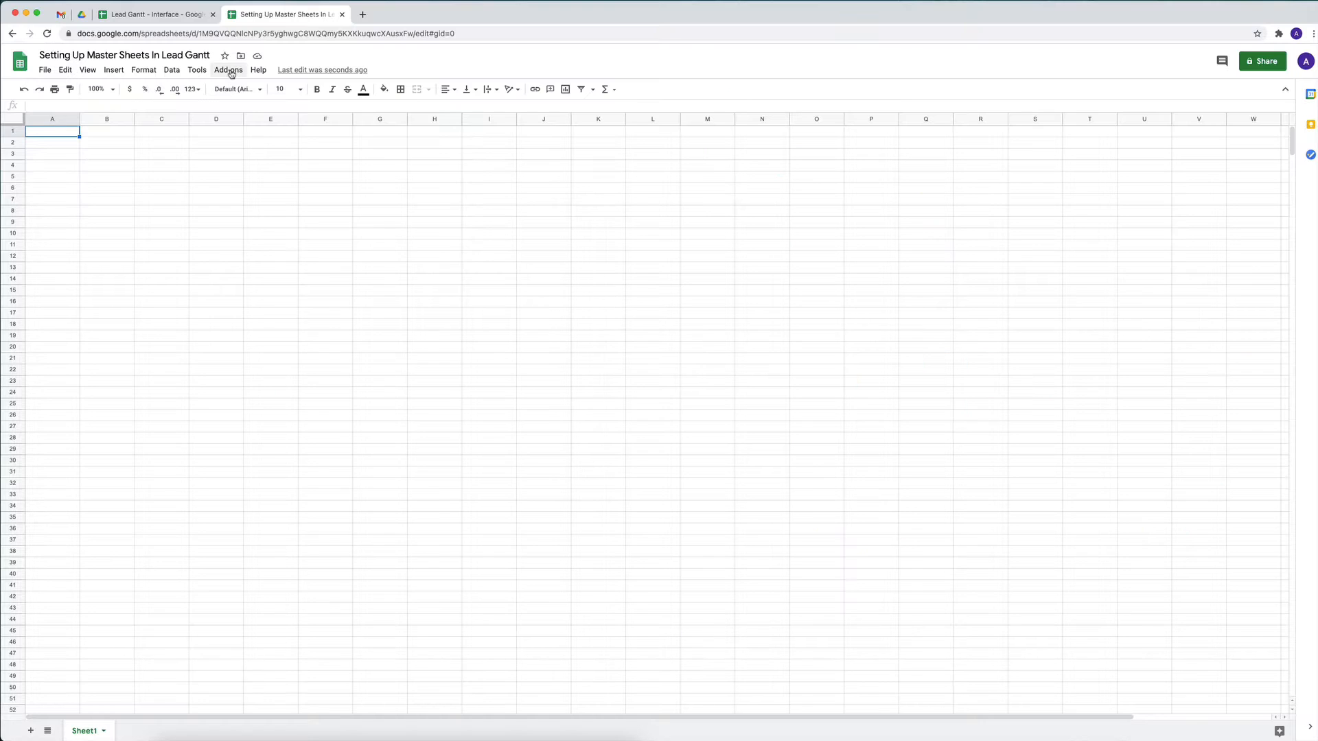
Start the LeadGantt add-on in the blank spreadsheet
{"action": "left_click", "coordinate": [217, 177]}
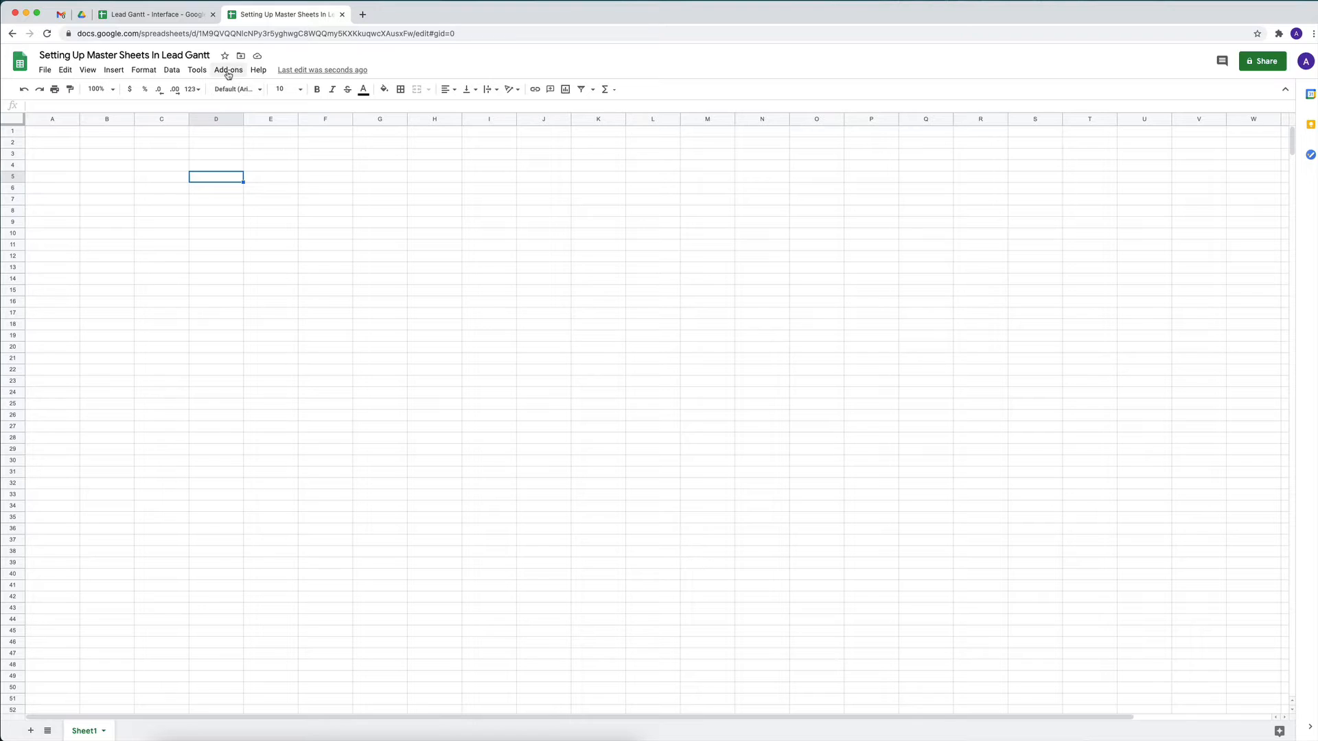
{"action": "left_click", "coordinate": [229, 71]}
{"action": "mouse_move", "coordinate": [244, 168]}
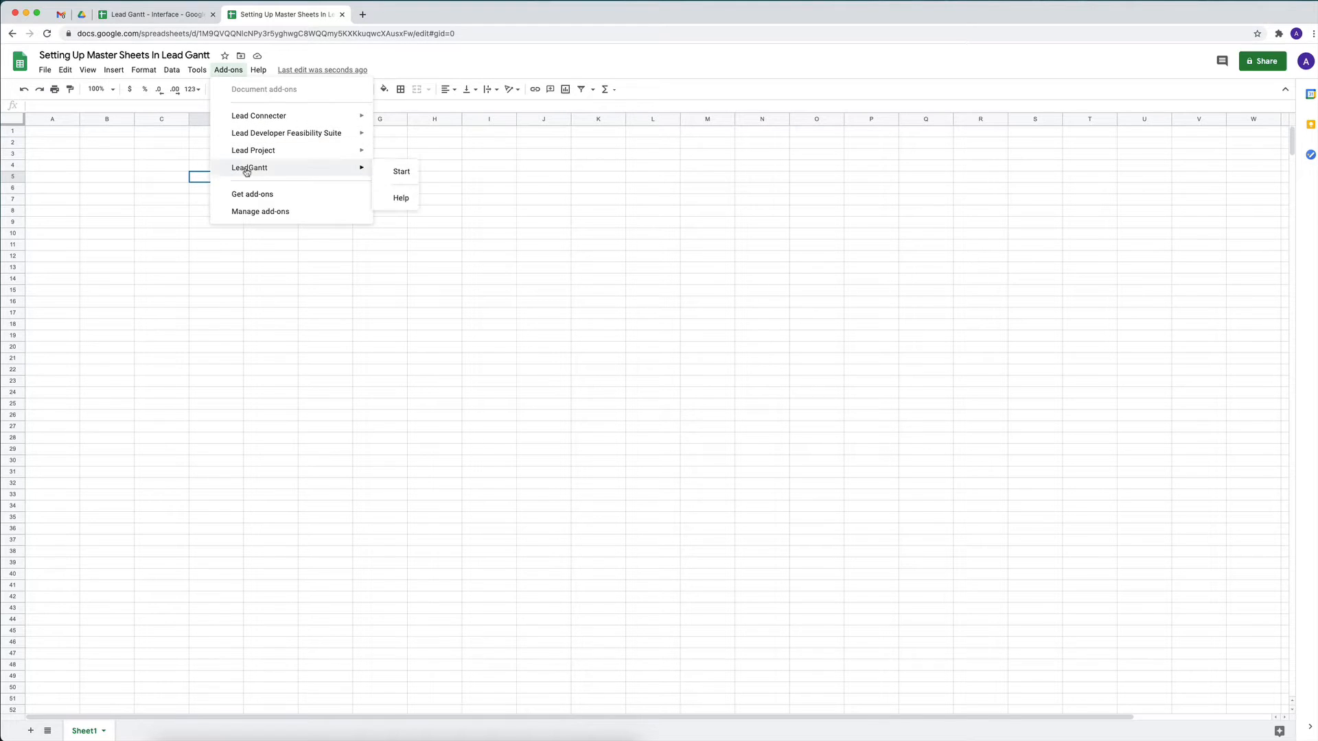
{"action": "left_click", "coordinate": [393, 171]}
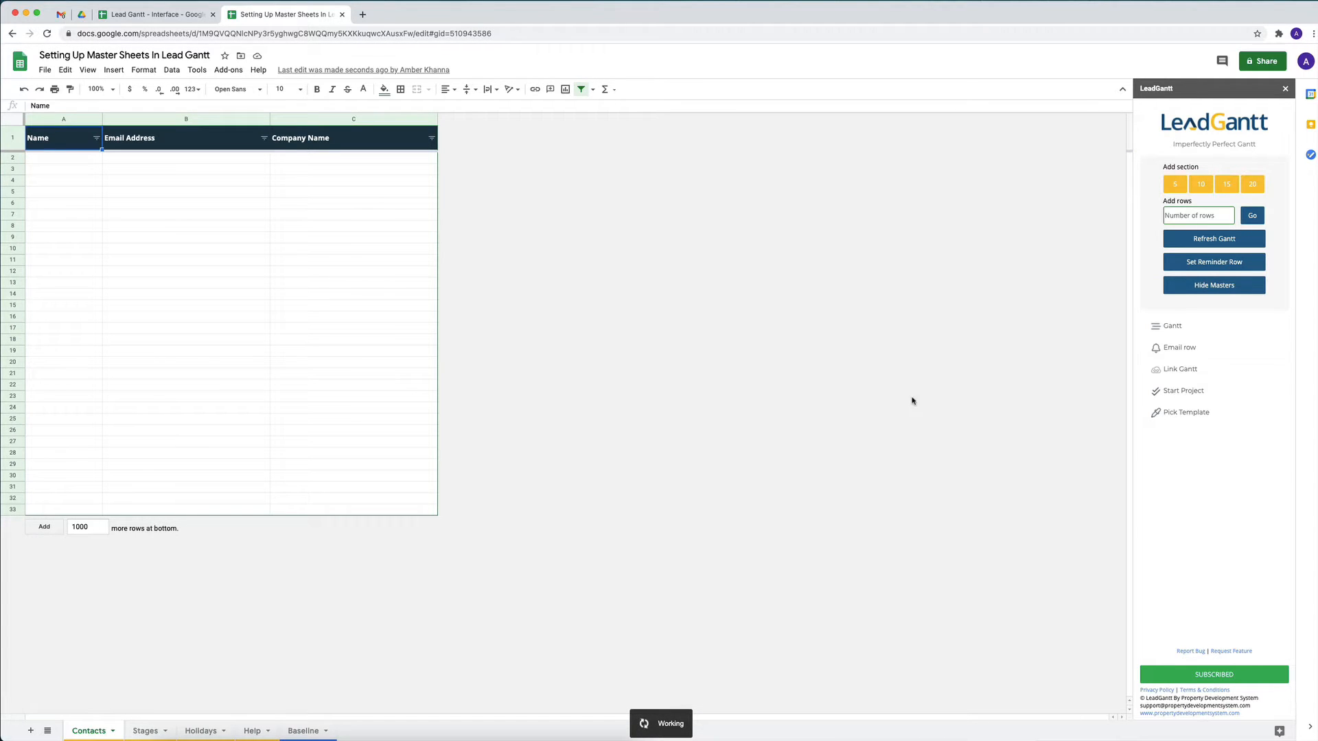
Examine the Name and Email Address columns of the Contacts sheet and the layout of the Baseline sheet
{"action": "left_click", "coordinate": [83, 733]}
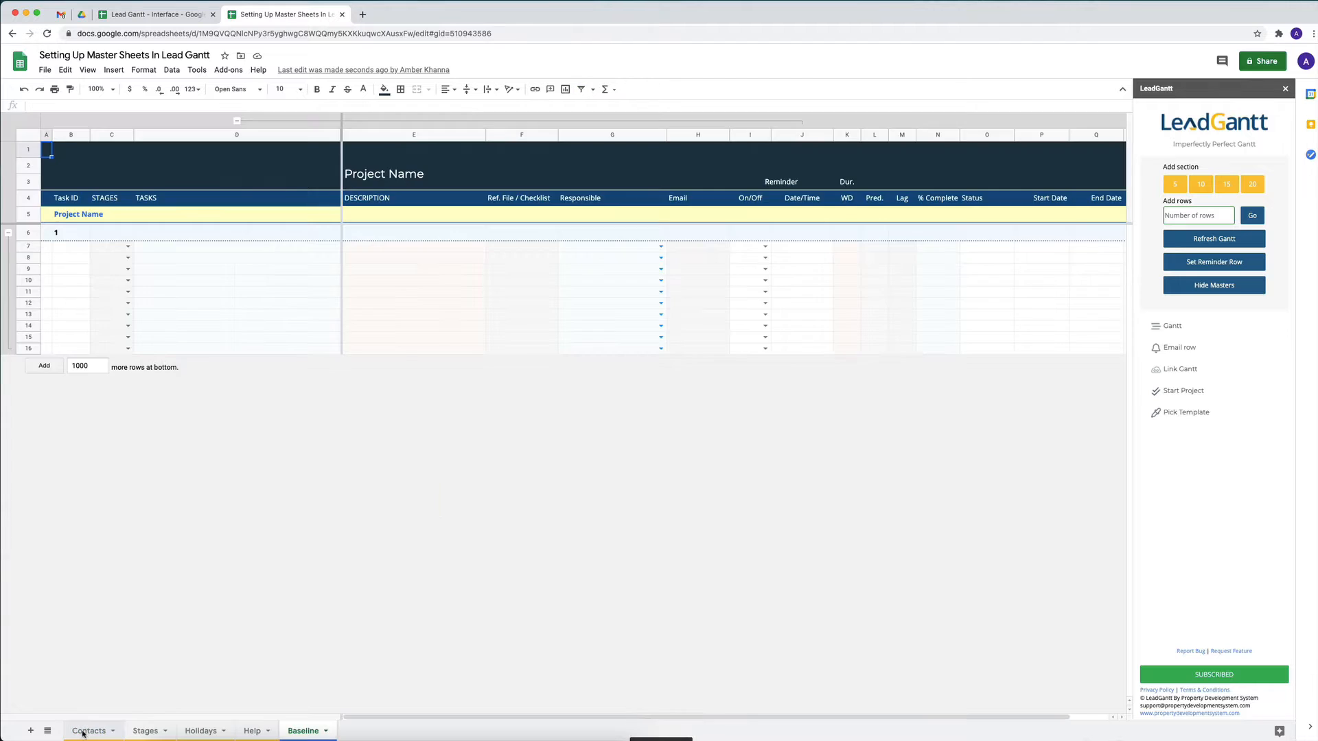
{"action": "left_click", "coordinate": [83, 735]}
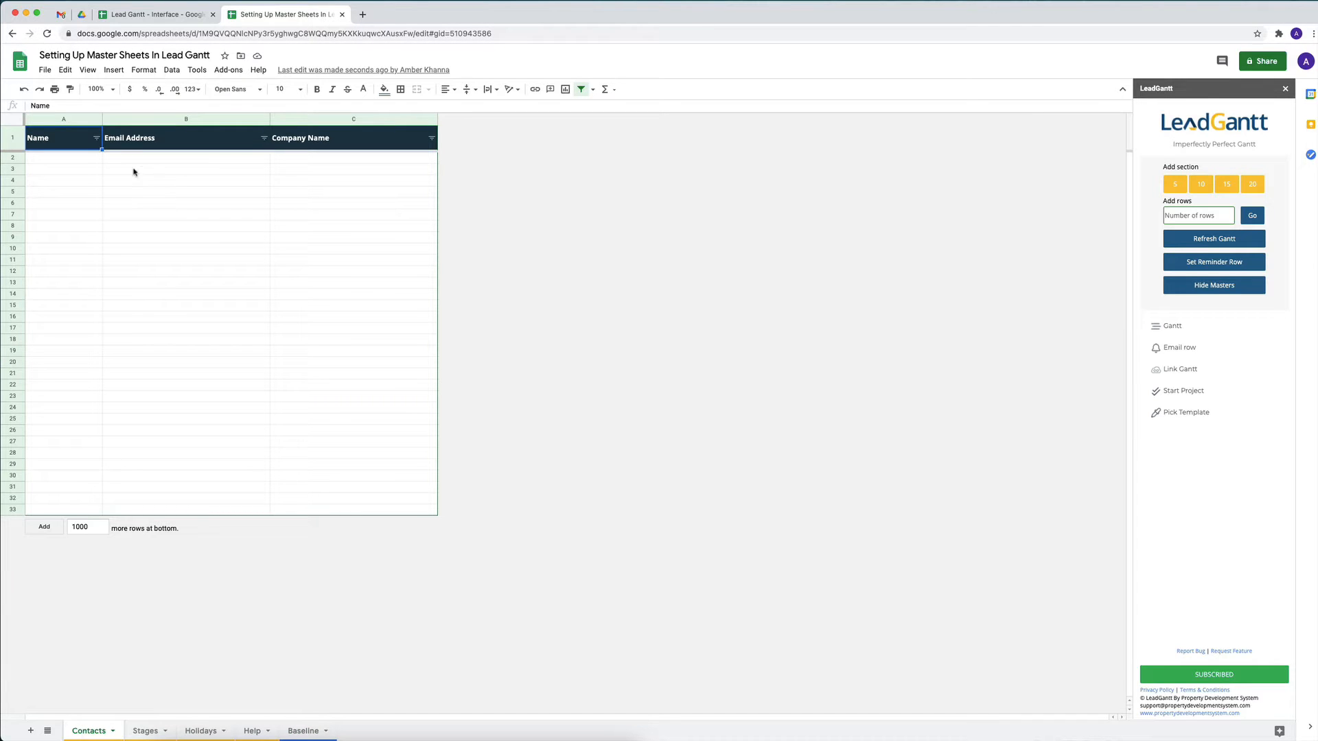
{"action": "left_click", "coordinate": [92, 160]}
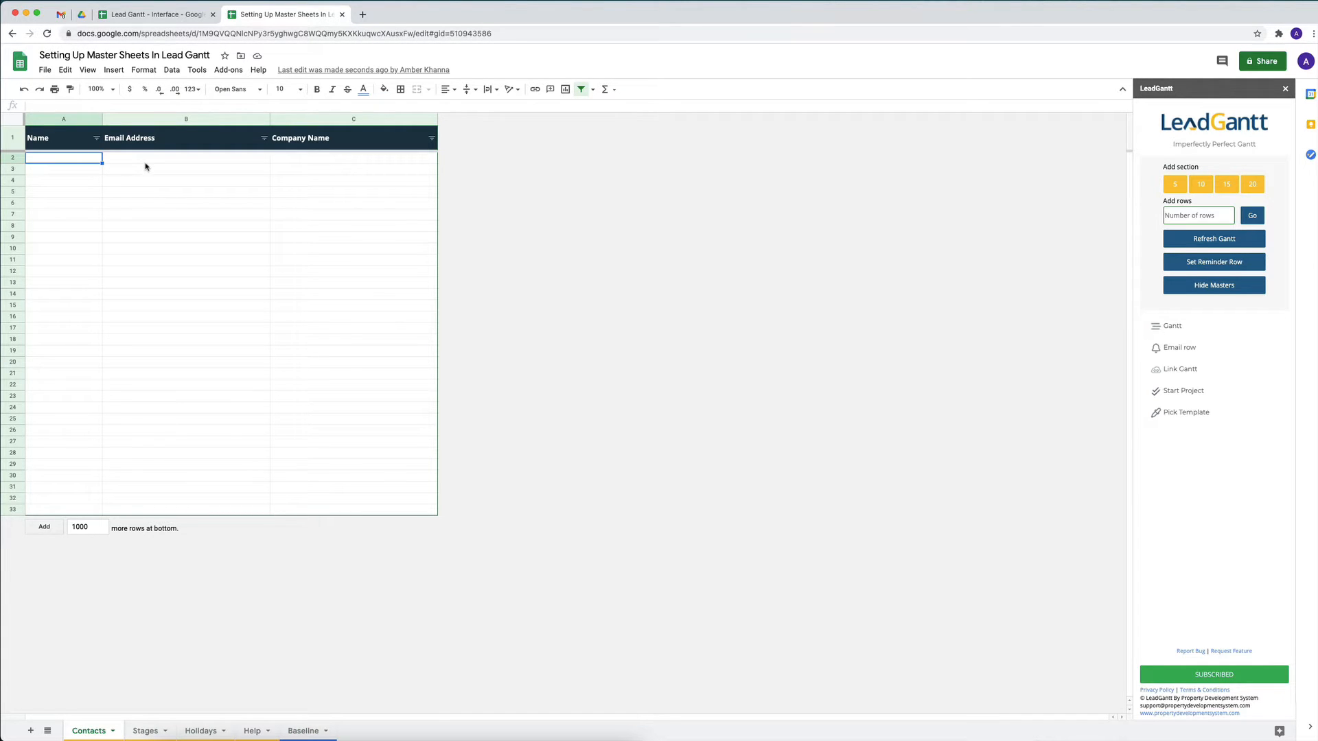
{"action": "left_click", "coordinate": [133, 164]}
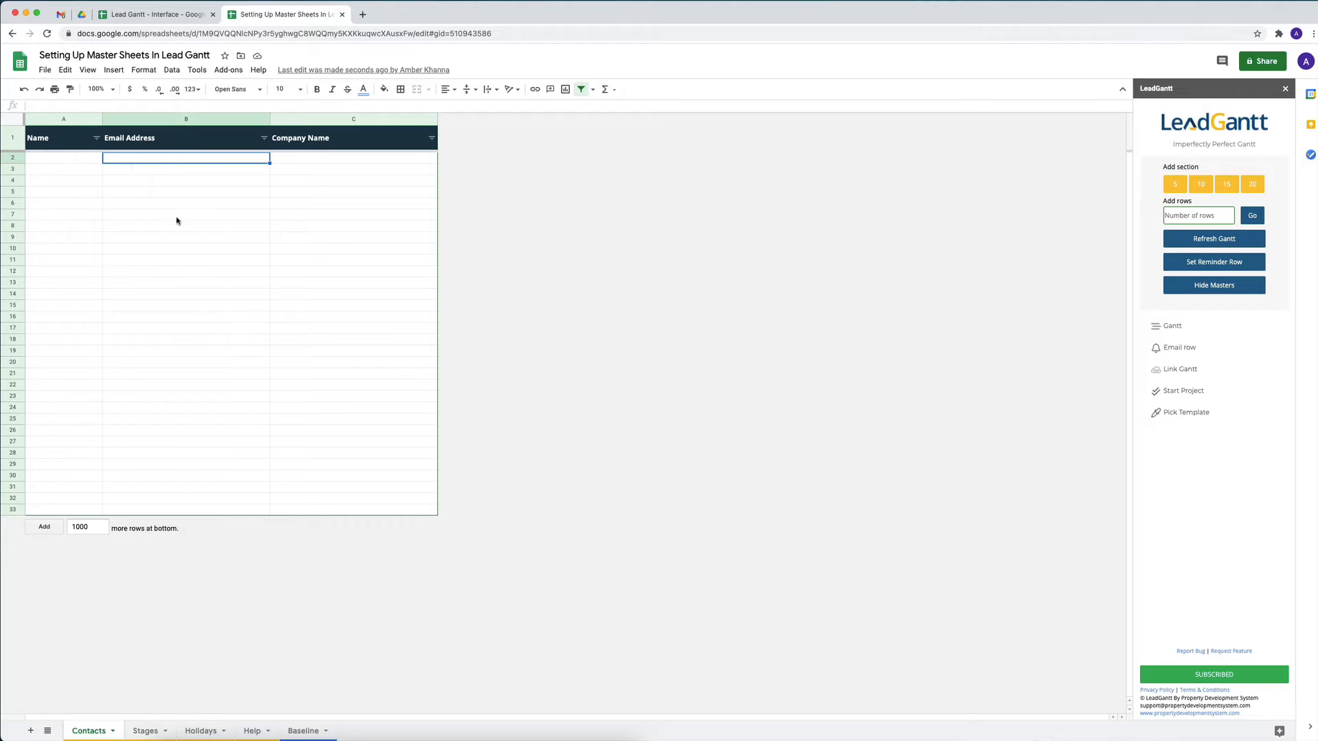
{"action": "left_click", "coordinate": [77, 164]}
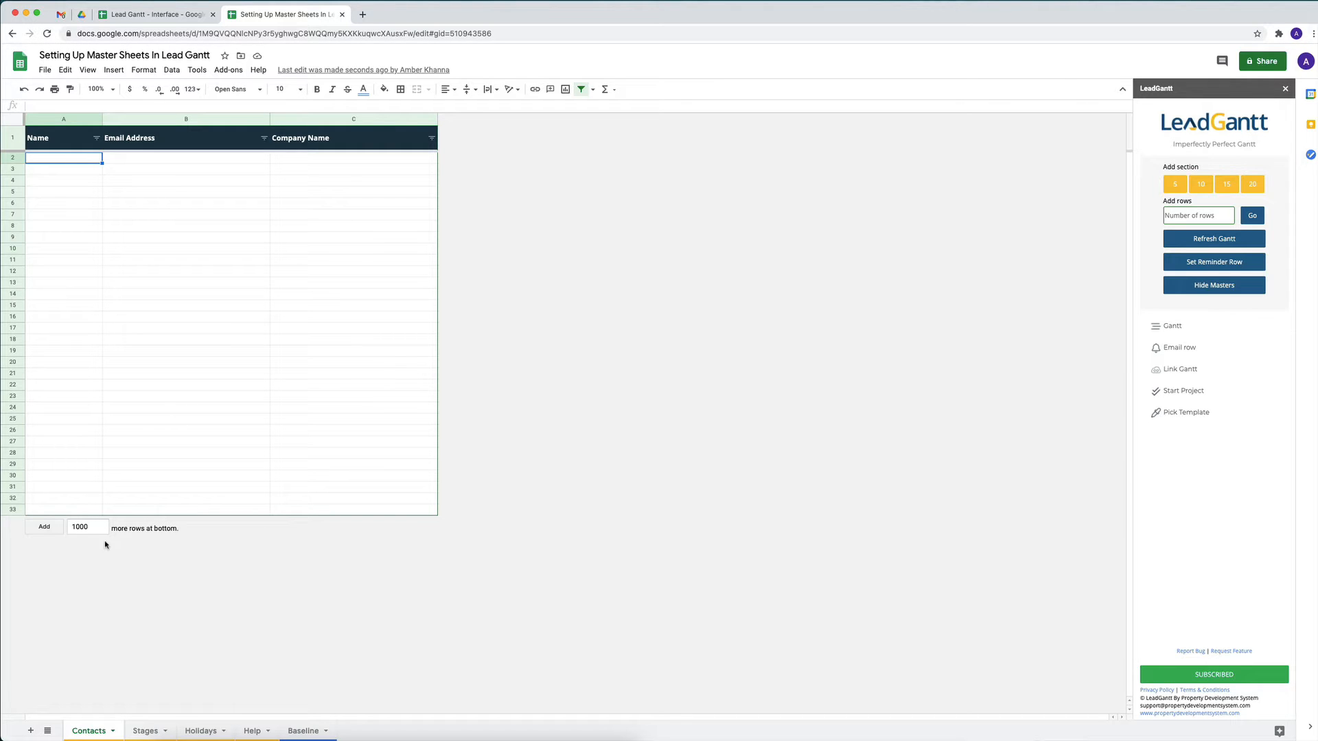
{"action": "left_click", "coordinate": [299, 731]}
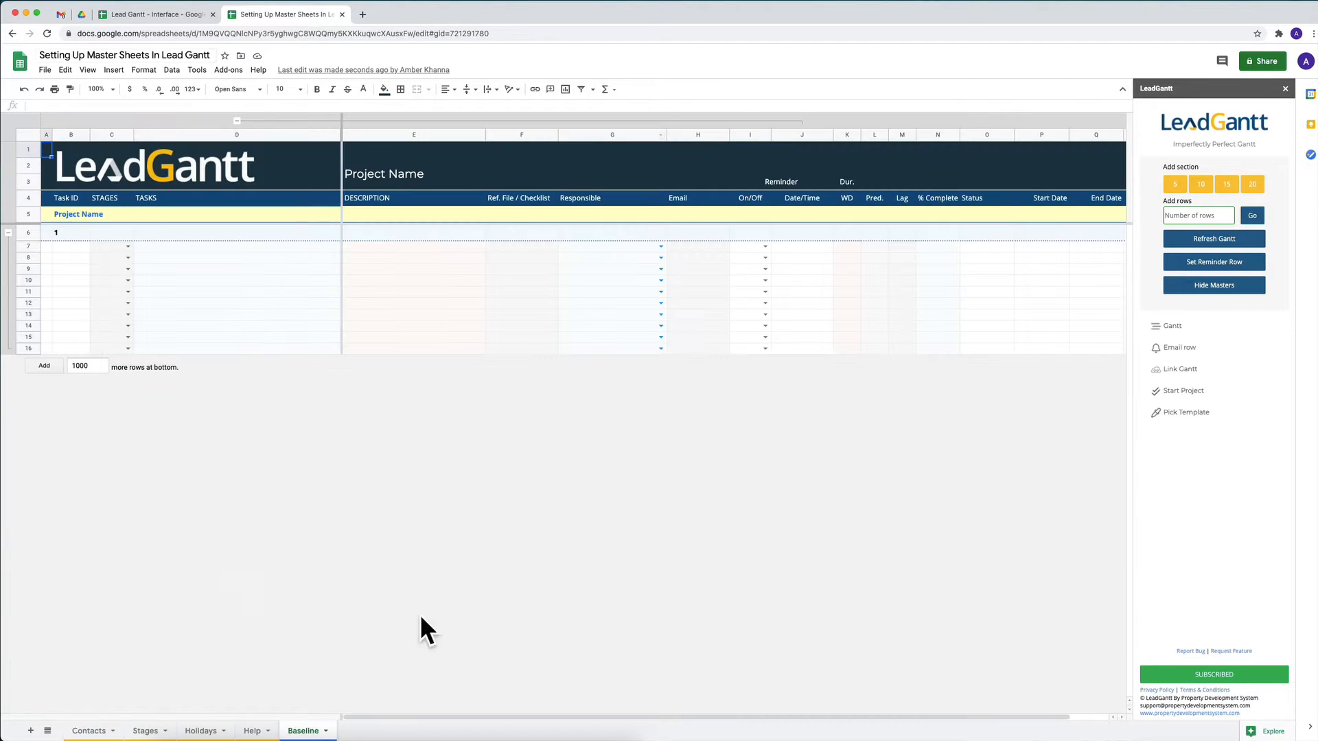
Add the first entry on the Contacts sheet with the name "Contact 1" and the contact's e-mail address
{"action": "left_click", "coordinate": [76, 734]}
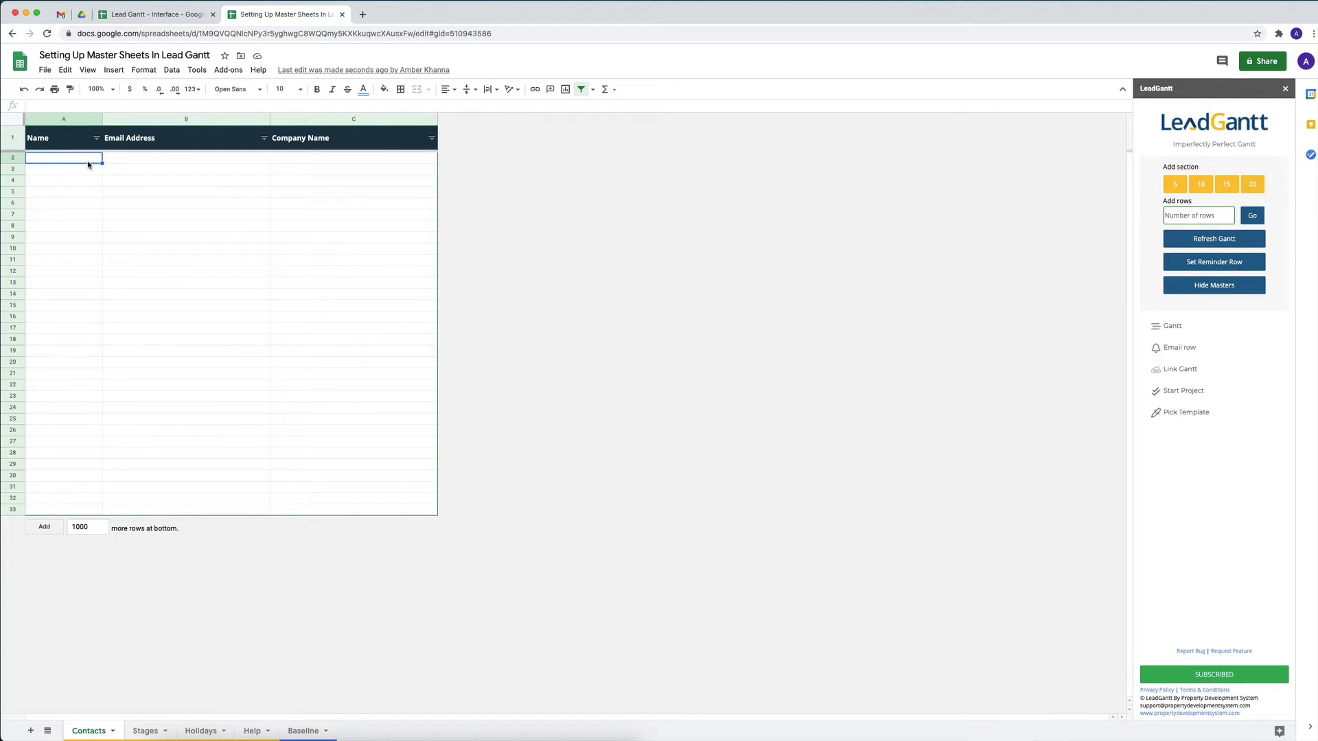
{"action": "type", "text": "Contact 1"}
{"action": "key", "text": "Tab"}
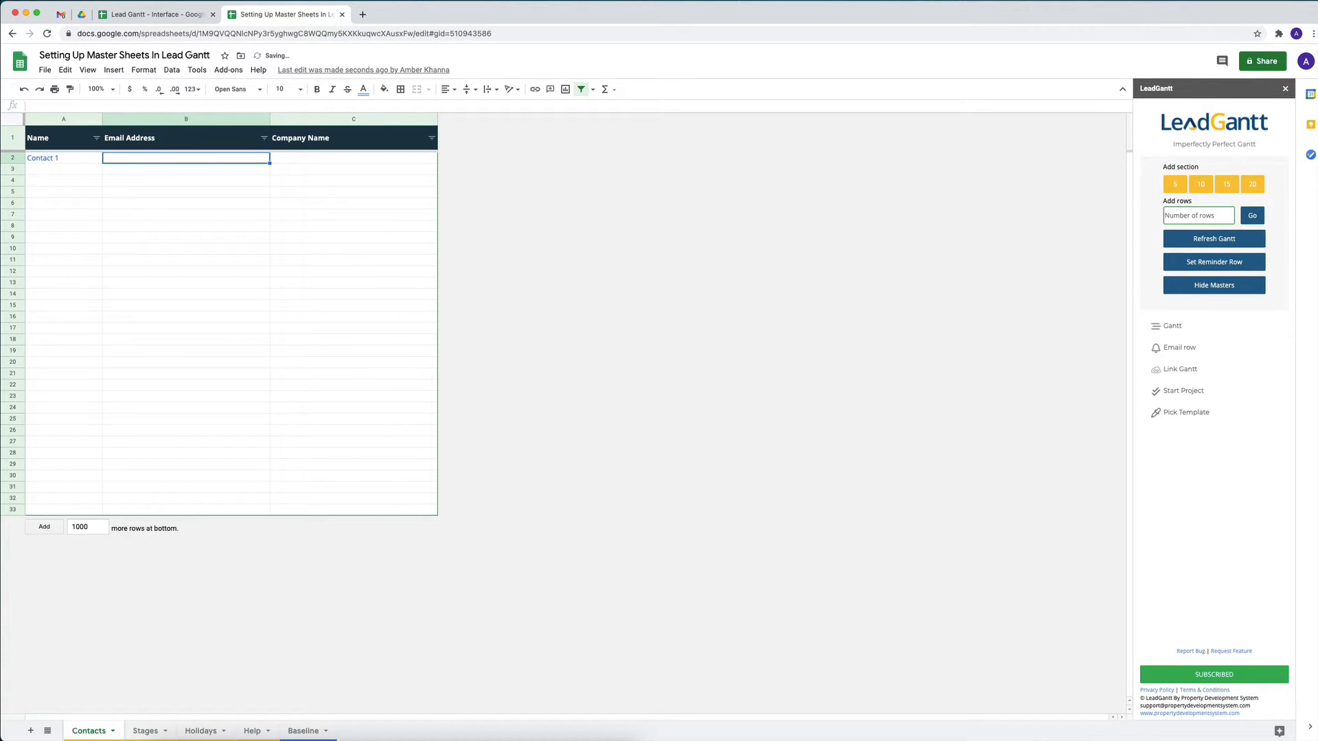
{"action": "type", "text": "Contact1"}
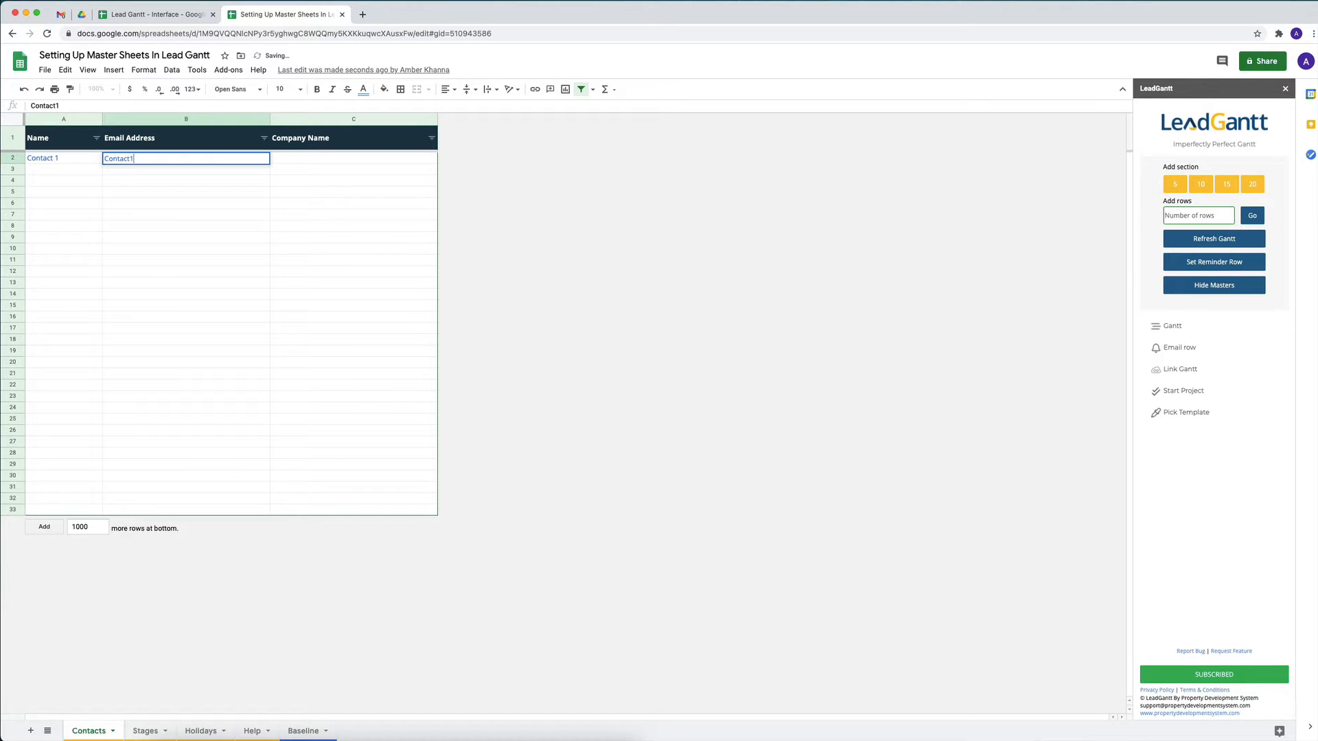
{"action": "type", "text": "@a"}
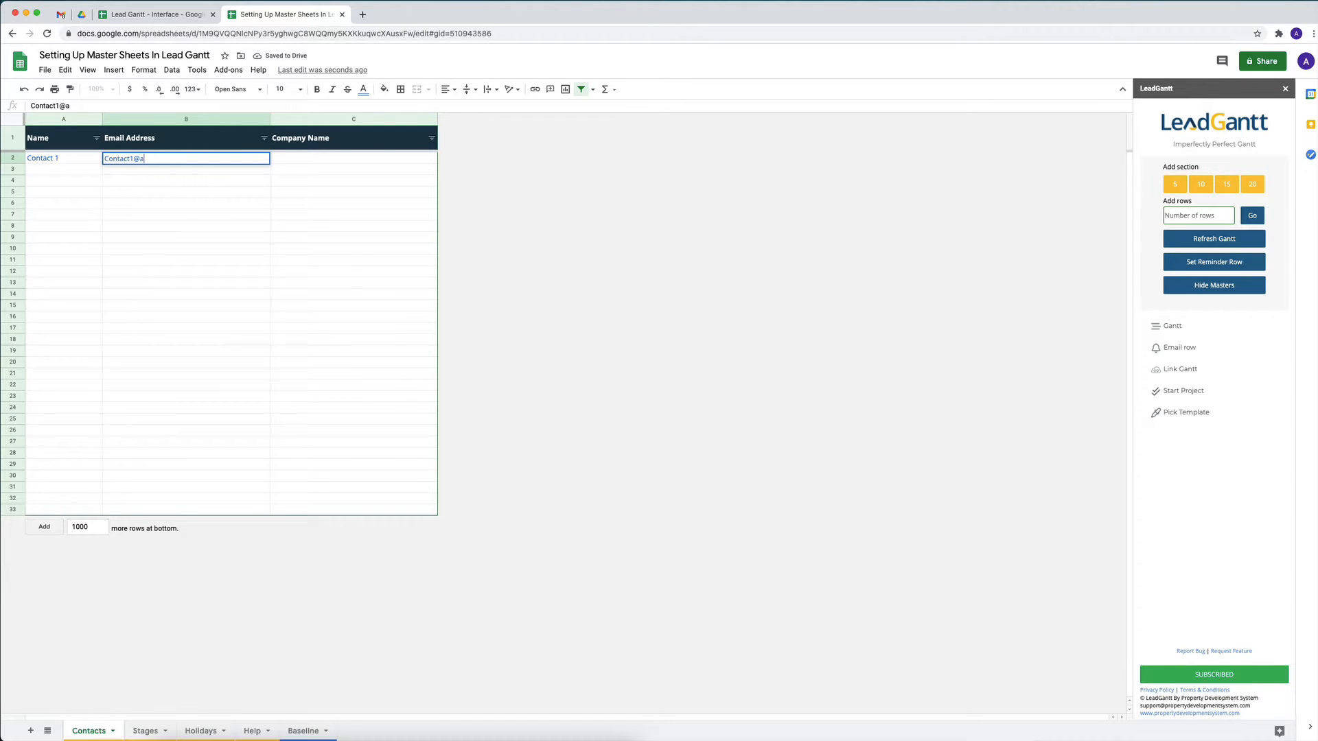
{"action": "type", "text": "bc.com"}
{"action": "key", "text": "Return"}
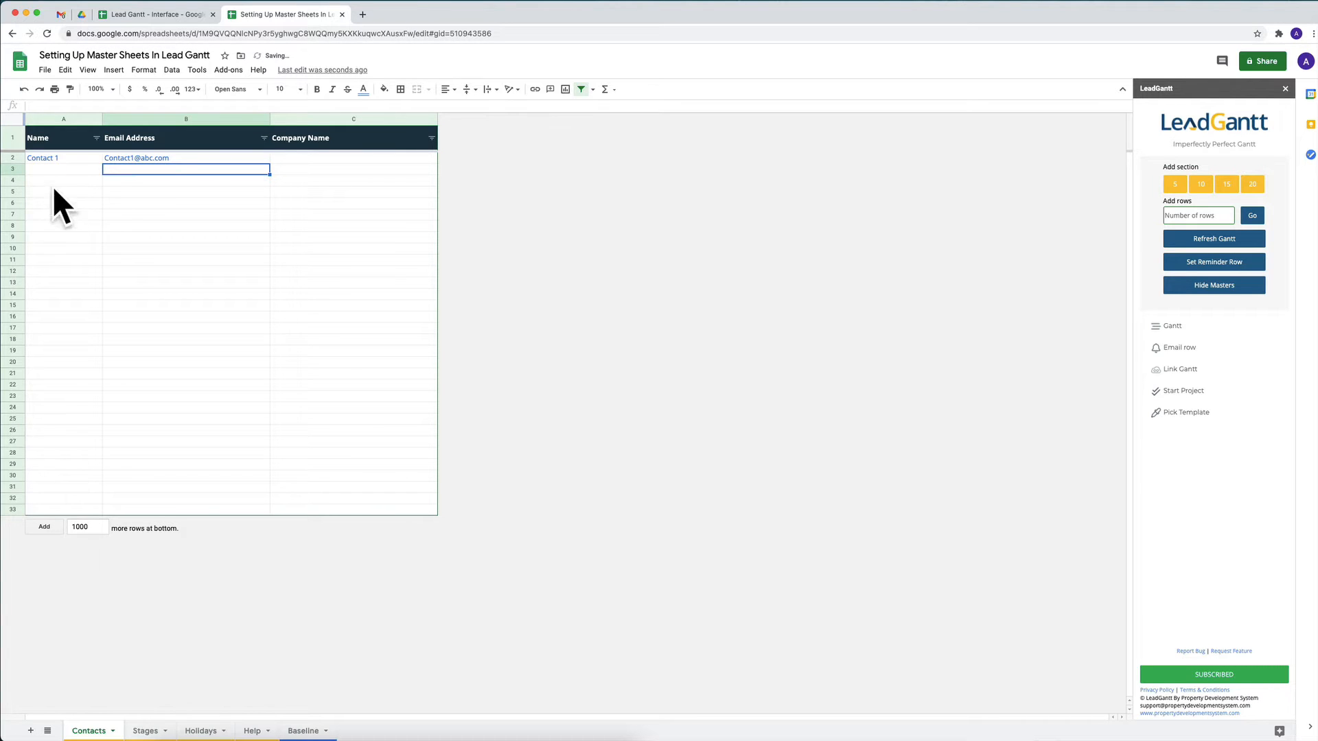
Assign Contact 1 as Responsible in row 7 of the Baseline sheet
{"action": "left_click", "coordinate": [306, 730]}
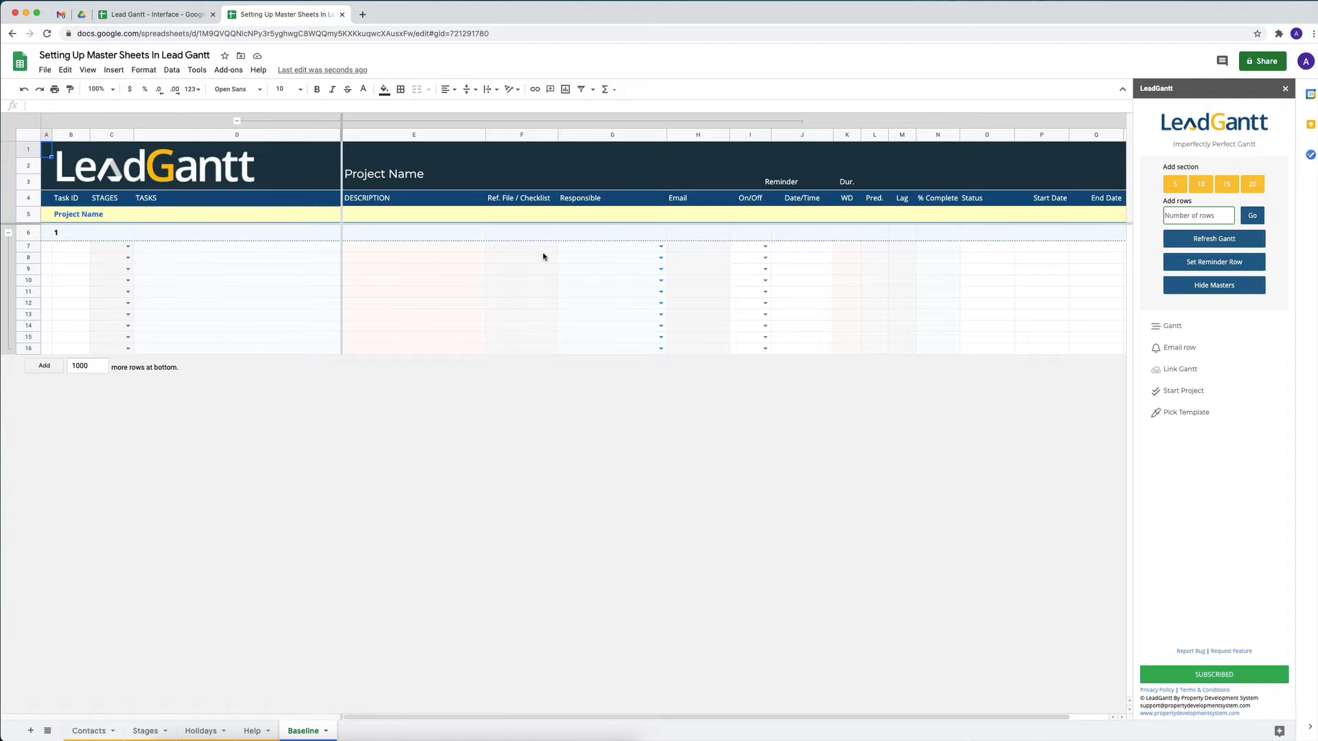
{"action": "left_click", "coordinate": [606, 137]}
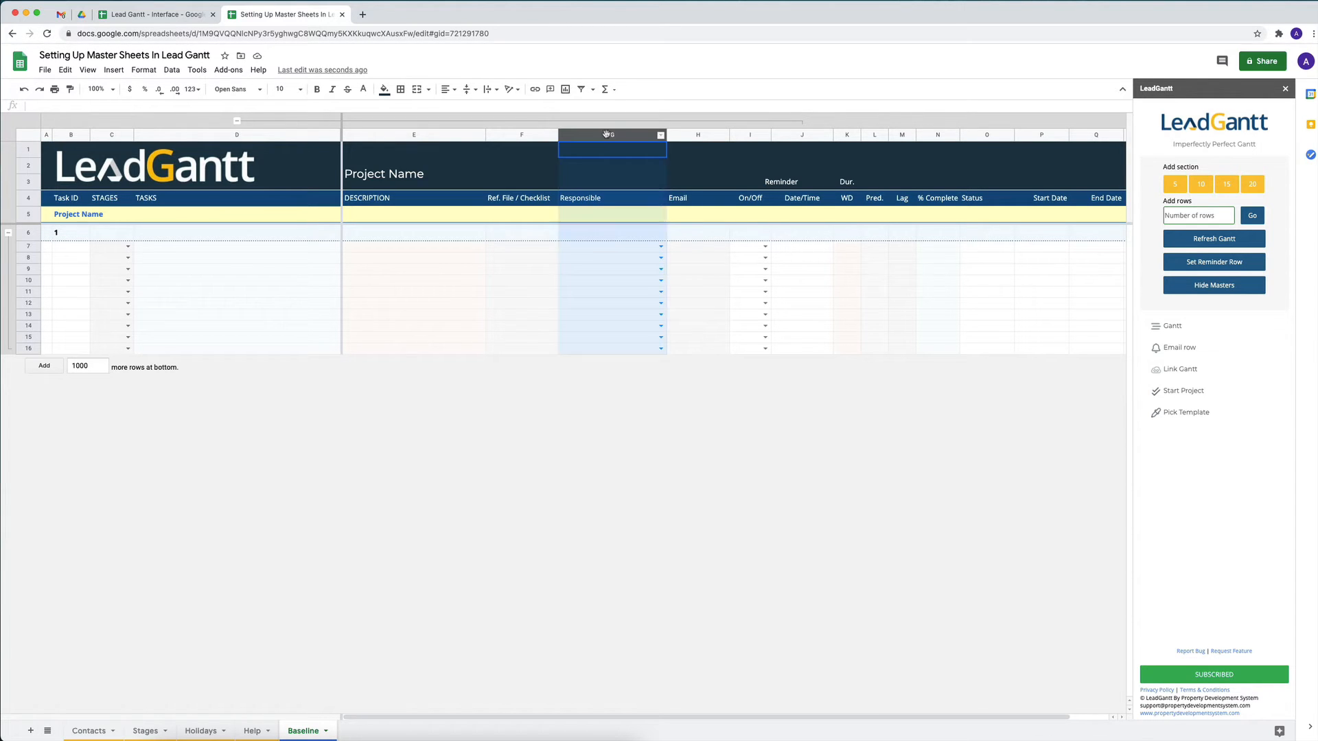
{"action": "left_click", "coordinate": [608, 250]}
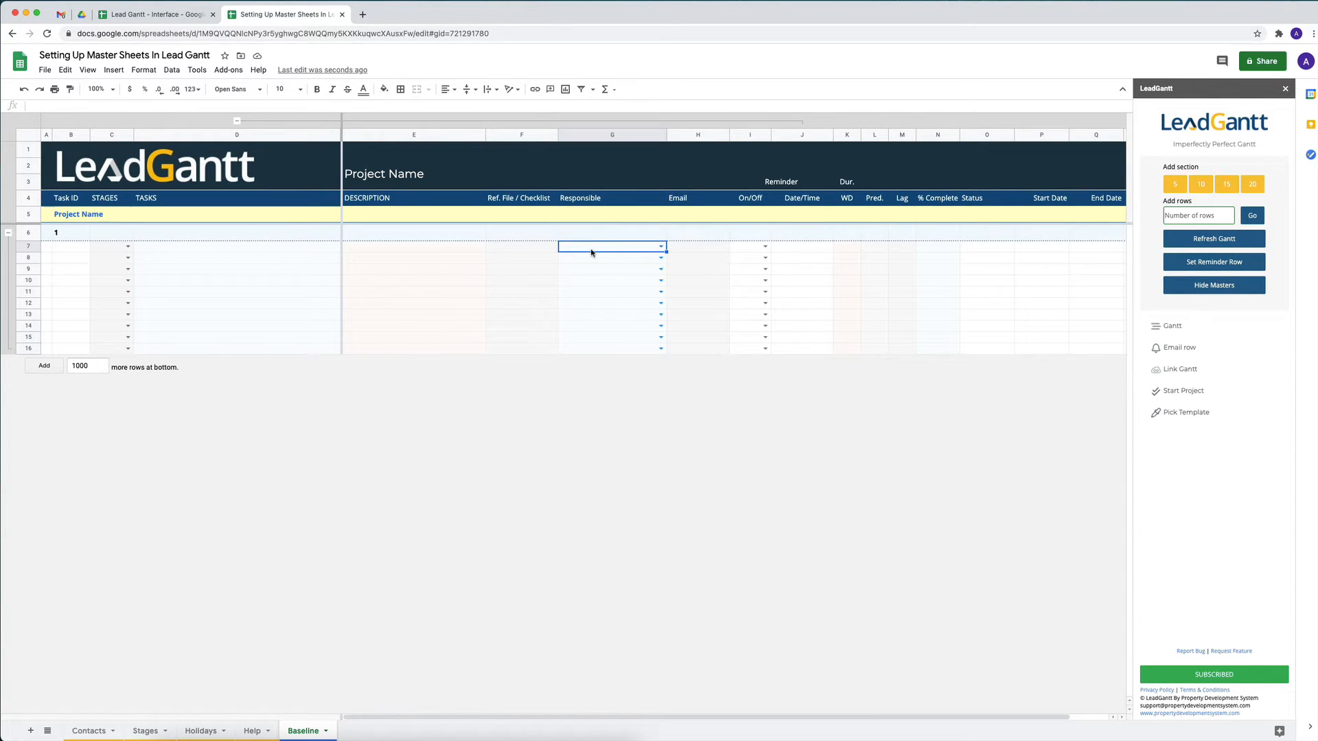
{"action": "type", "text": "co"}
{"action": "left_click", "coordinate": [588, 261]}
Extend the name series on the Contacts sheet from Contact 1 down to Contact 5 in A2:A6
{"action": "left_click", "coordinate": [89, 730]}
{"action": "left_click", "coordinate": [71, 159]}
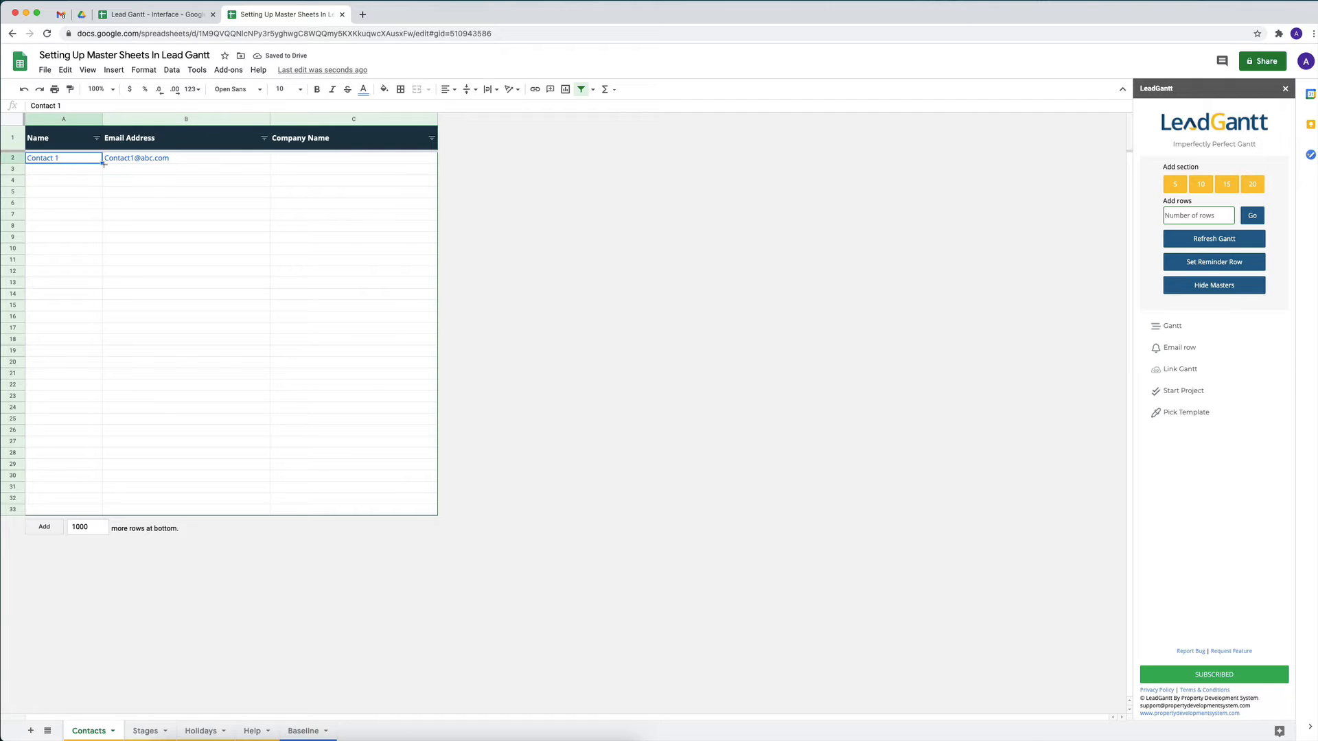
{"action": "left_click_drag", "start_coordinate": [101, 163], "coordinate": [94, 210]}
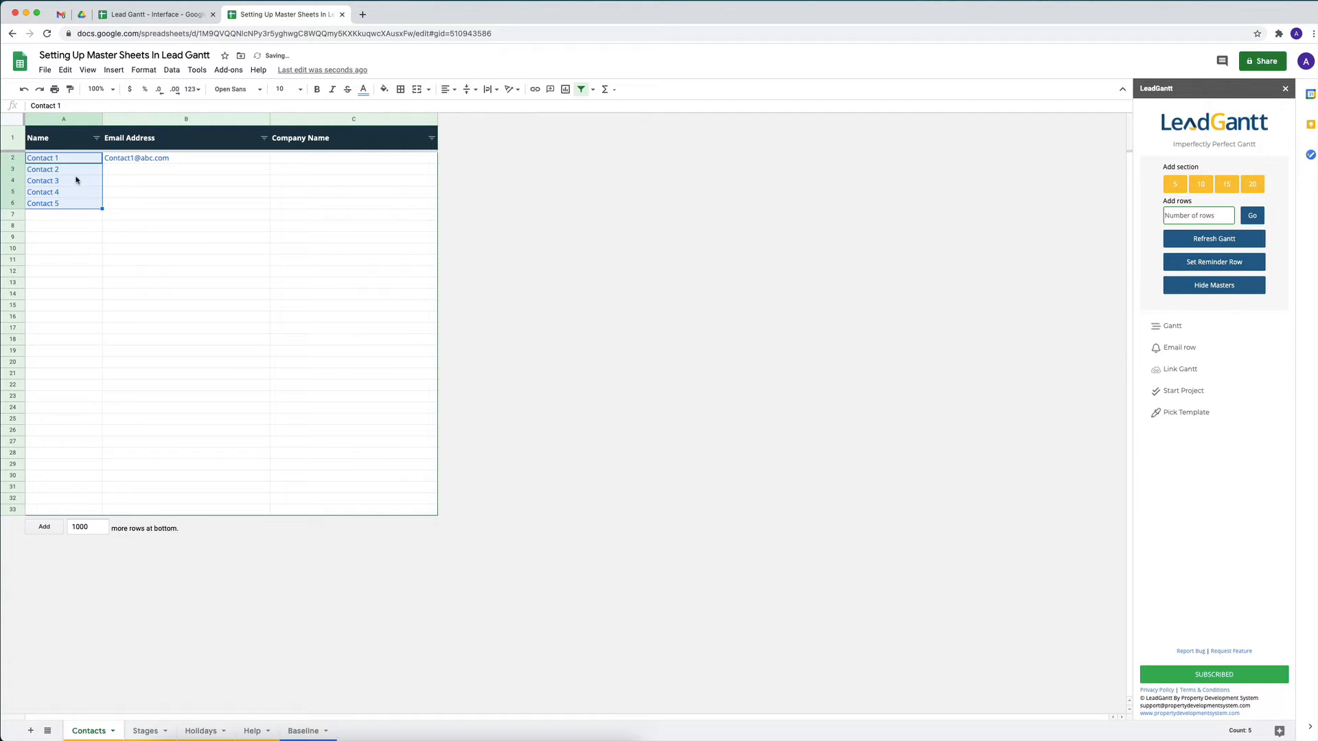
Copy the first contact's e-mail down through B6 and change the number in Contact 2's address to 2
{"action": "left_click", "coordinate": [159, 161]}
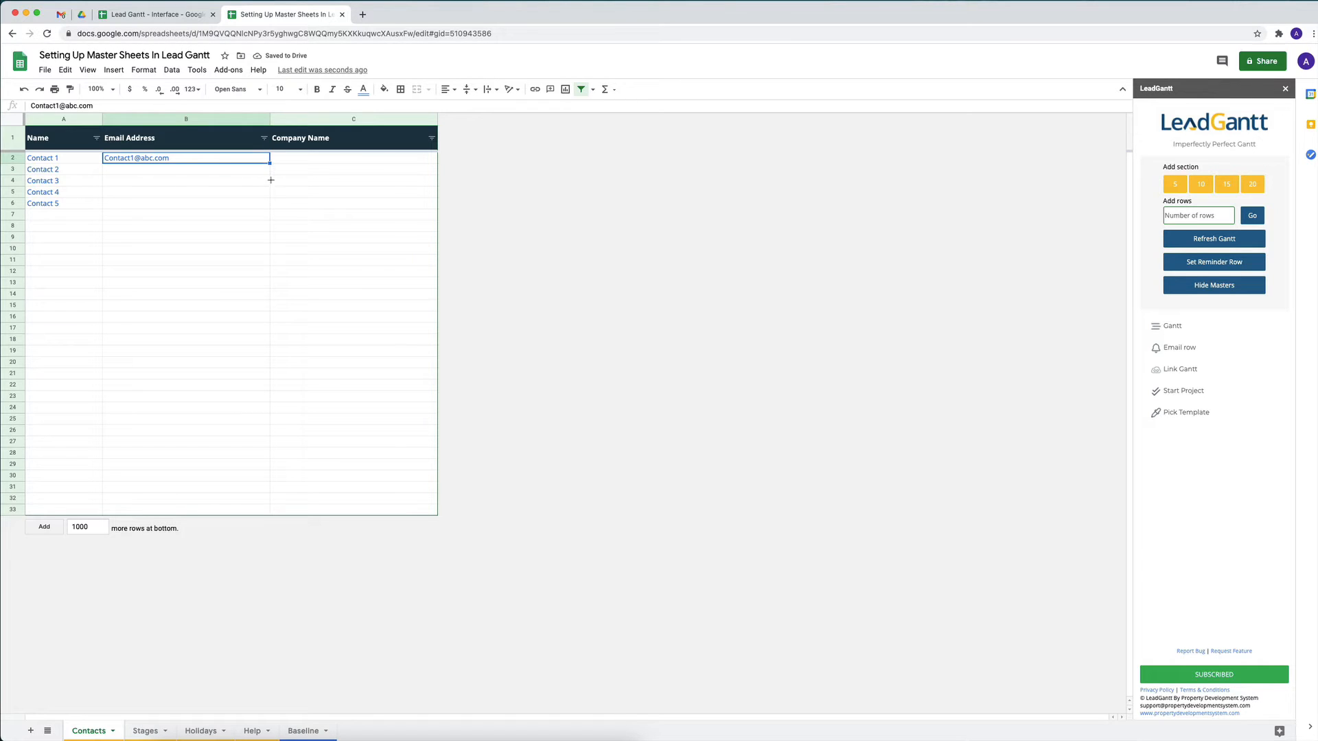
{"action": "left_click_drag", "start_coordinate": [270, 180], "coordinate": [271, 223]}
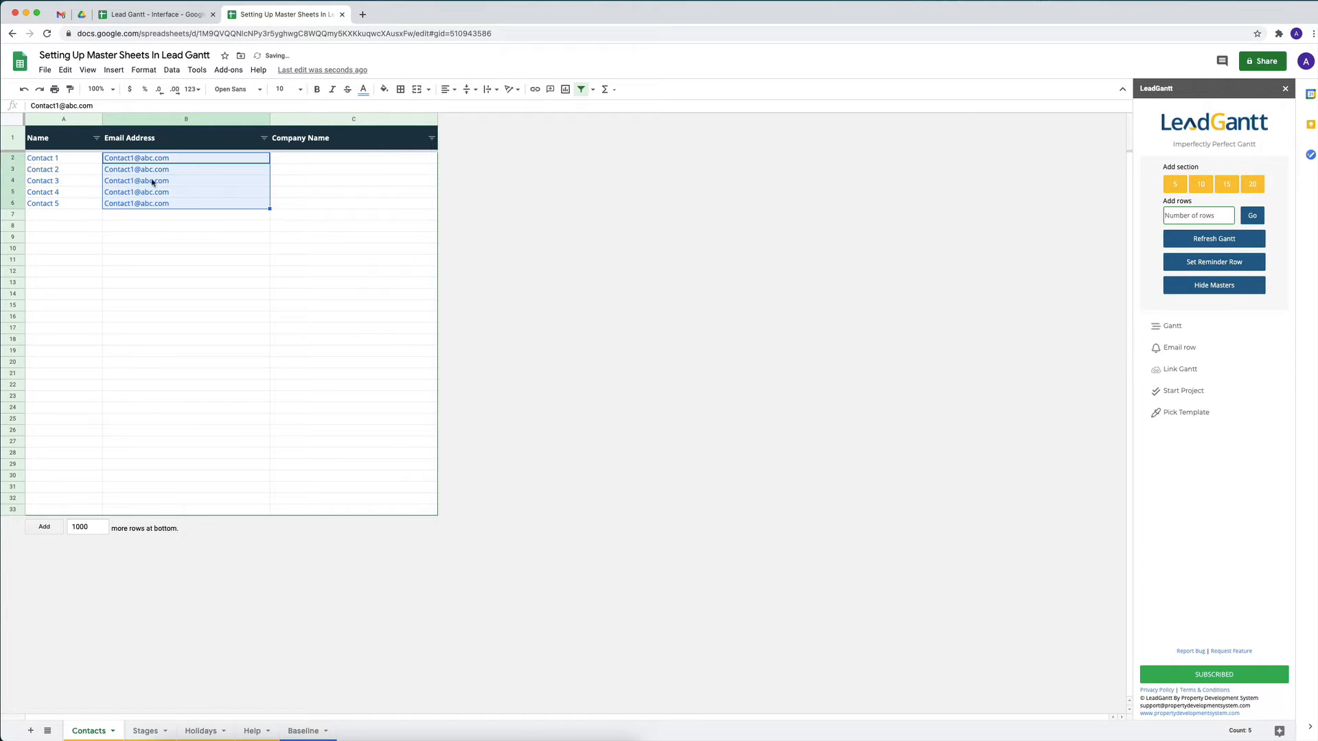
{"action": "double_click", "coordinate": [131, 173]}
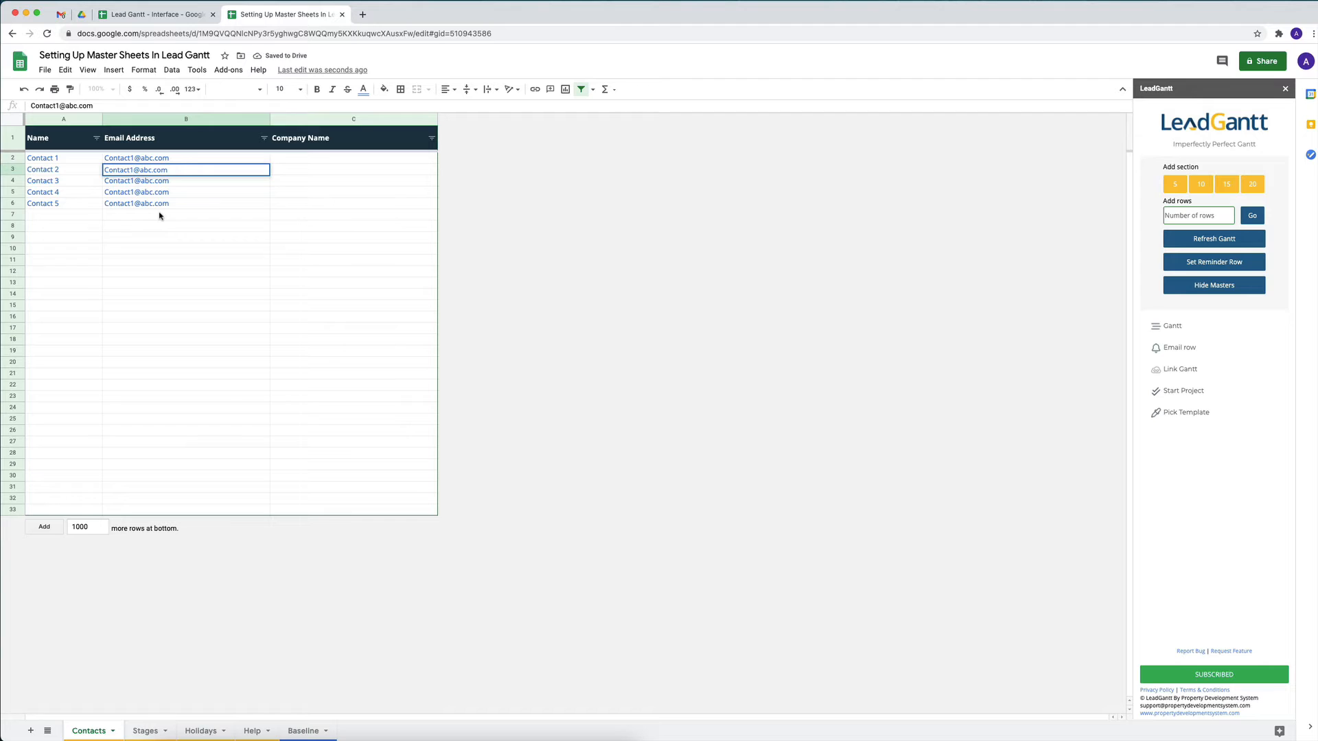
{"action": "key", "text": "BackSpace"}
{"action": "type", "text": "2"}
{"action": "key", "text": "Return"}
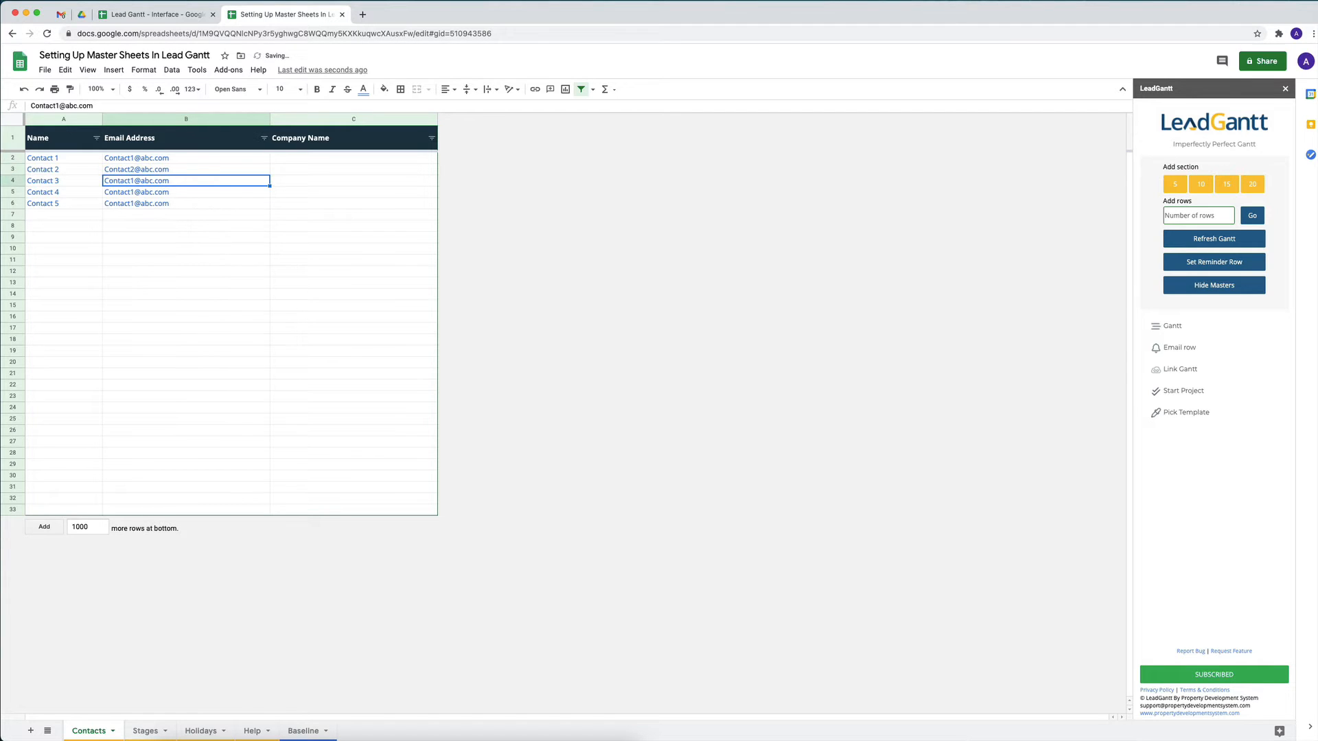
Assign Contact 2 and Contact 3 as Responsible in rows 8 and 9 of the Baseline sheet
{"action": "left_click", "coordinate": [297, 730]}
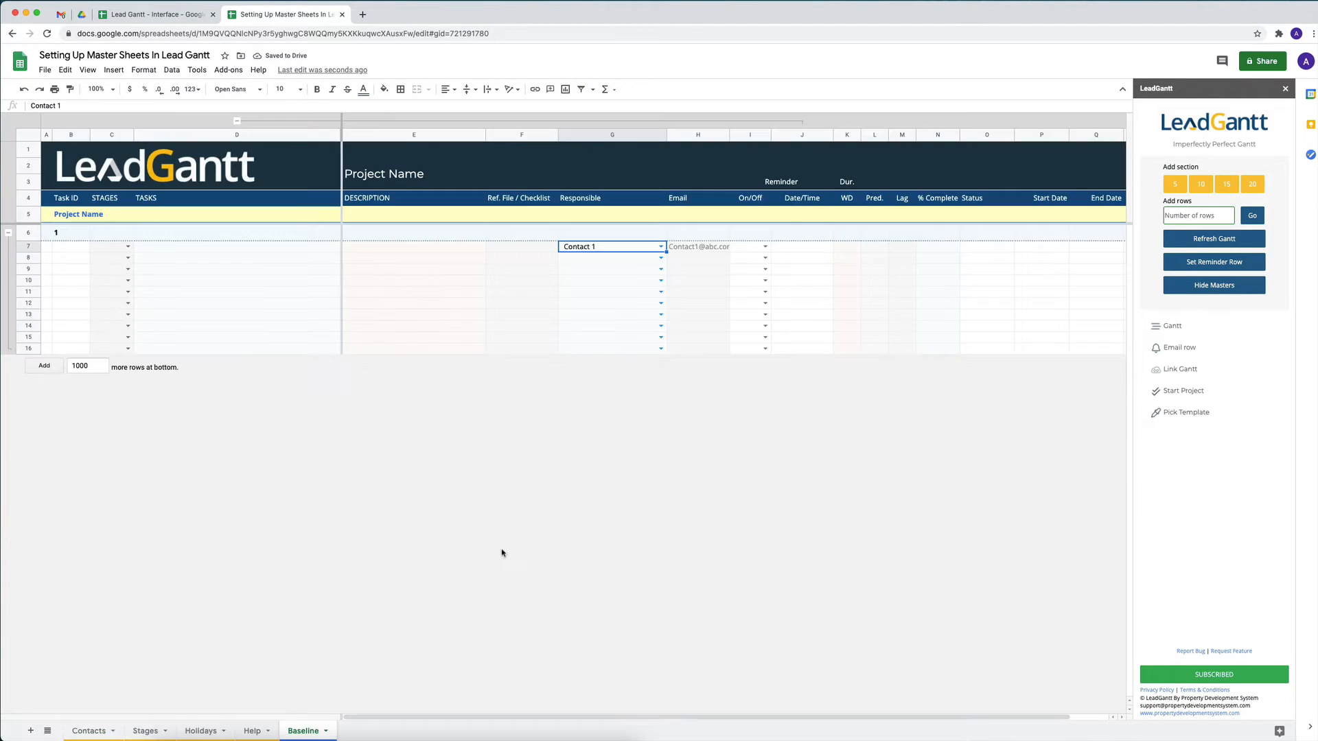
{"action": "left_click", "coordinate": [660, 258]}
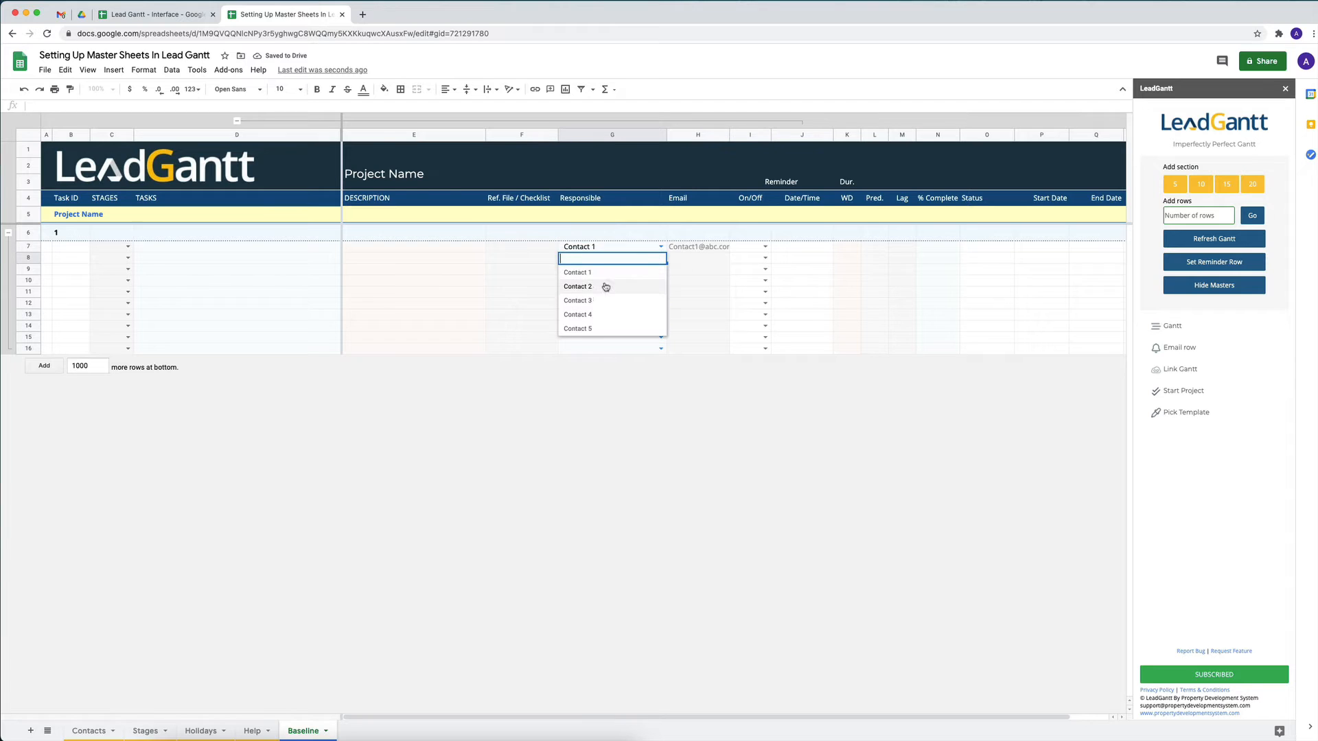
{"action": "left_click", "coordinate": [602, 286]}
{"action": "left_click", "coordinate": [661, 269]}
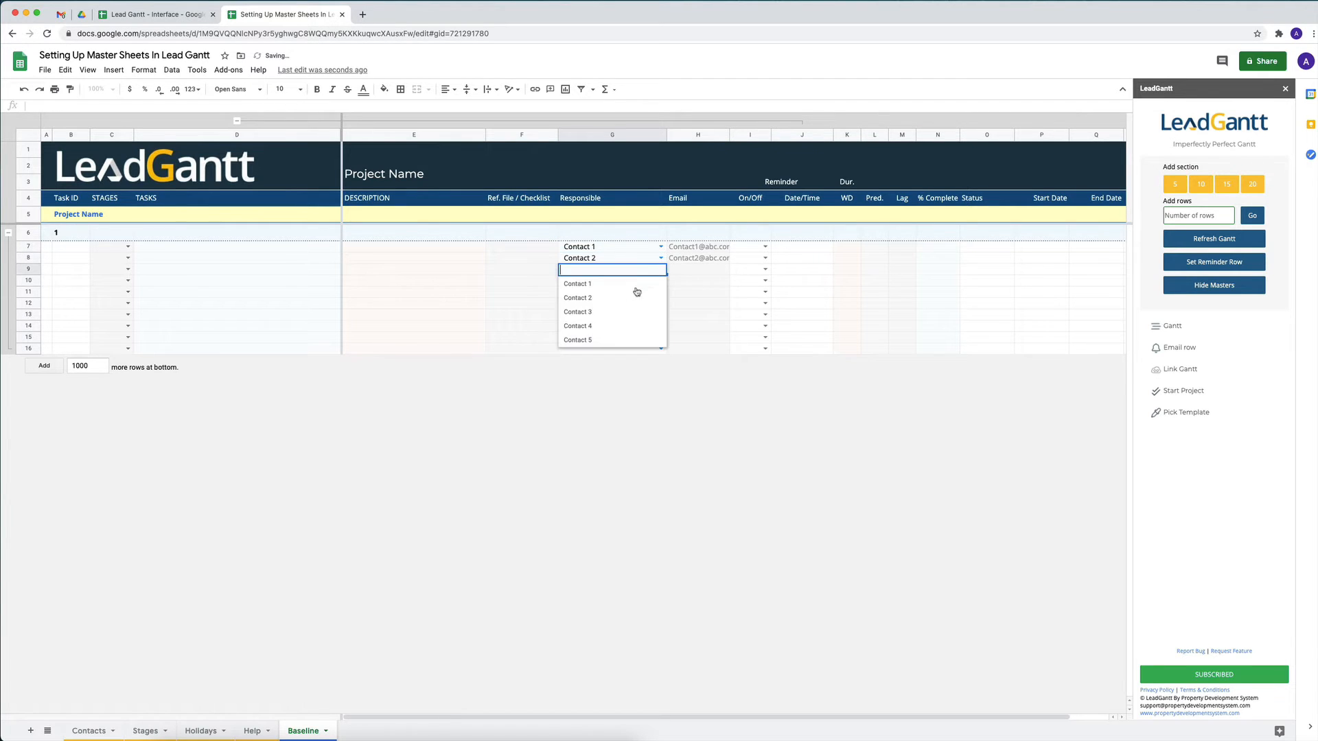
{"action": "left_click", "coordinate": [606, 317]}
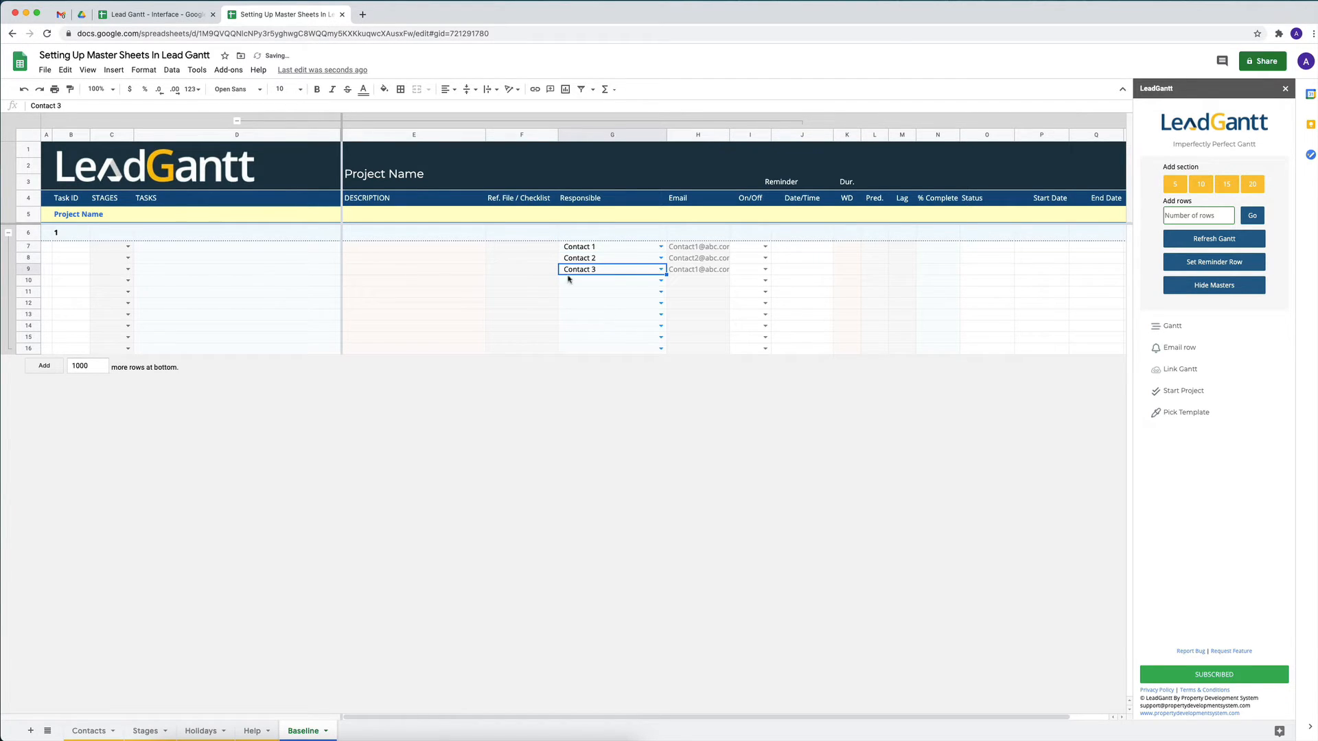
Add a 15-row section to the Baseline Gantt and assign Contact 4 as Responsible in its first task row
{"action": "left_click", "coordinate": [178, 281]}
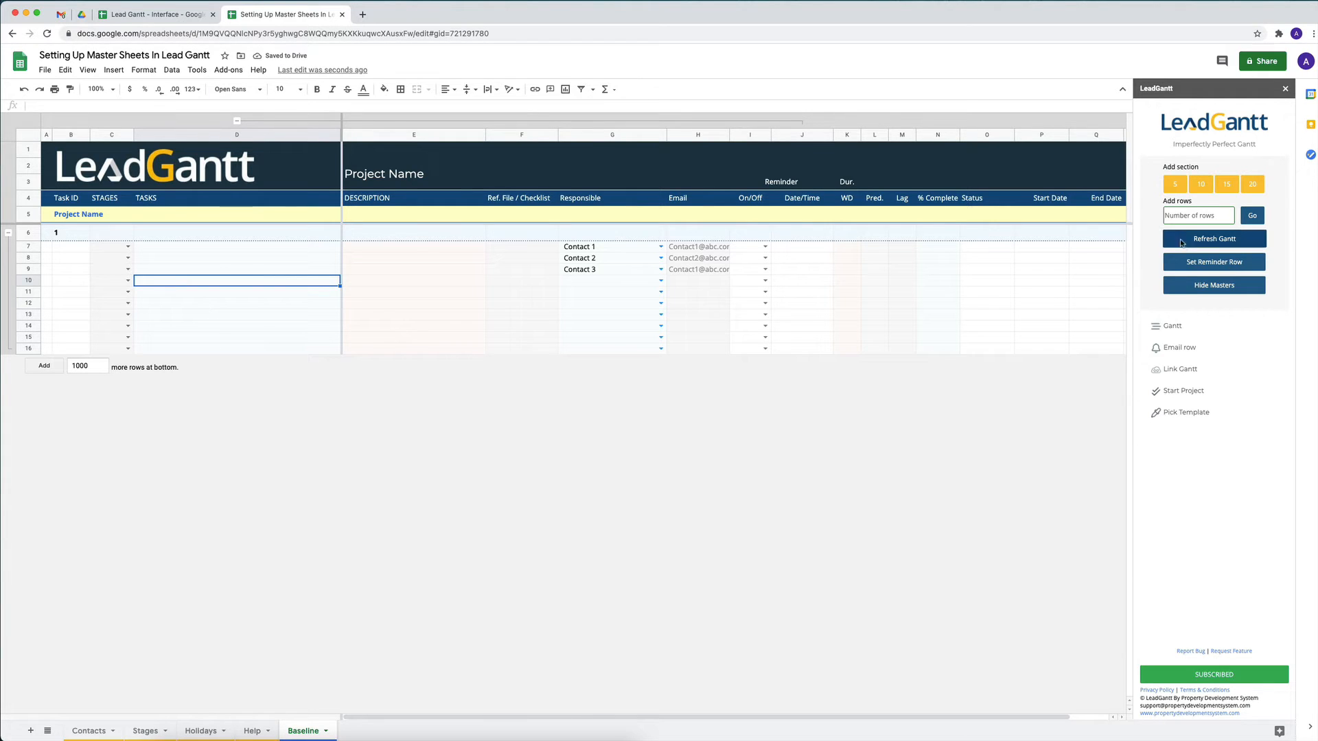
{"action": "left_click", "coordinate": [1220, 186]}
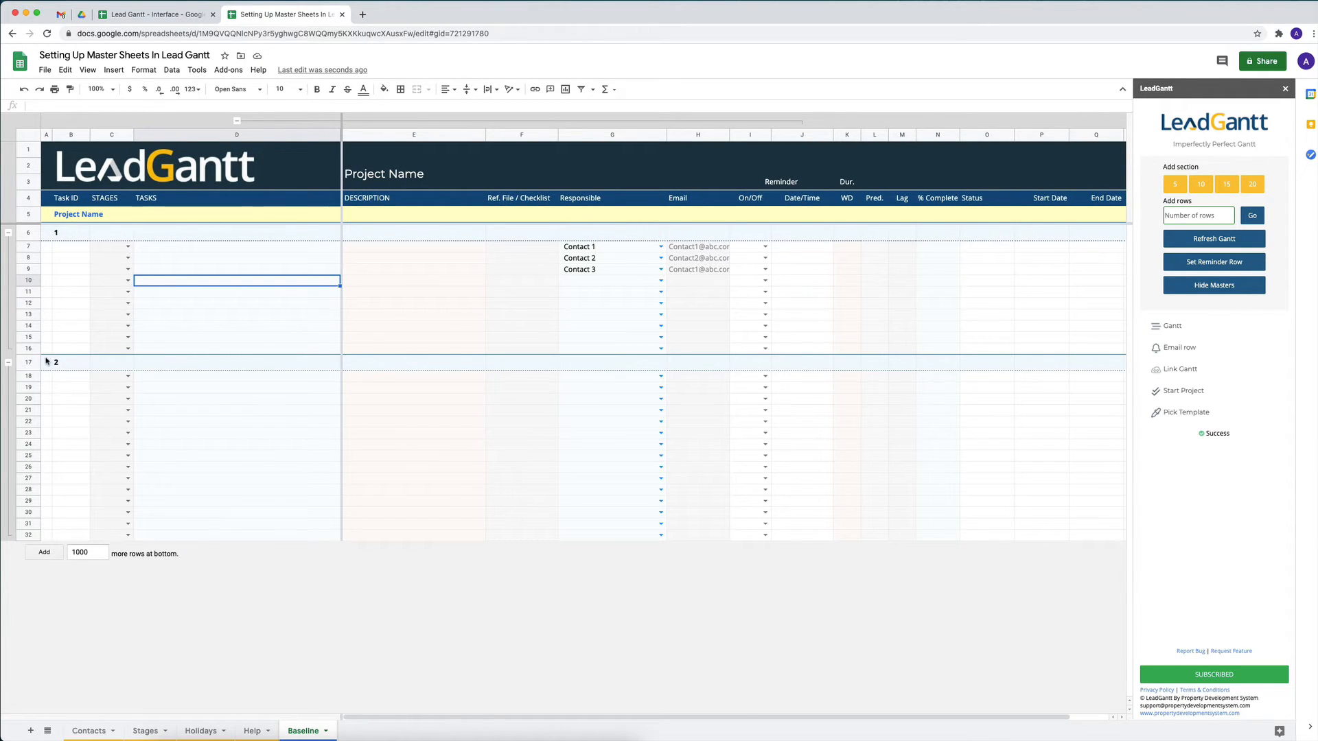
{"action": "left_click", "coordinate": [660, 376]}
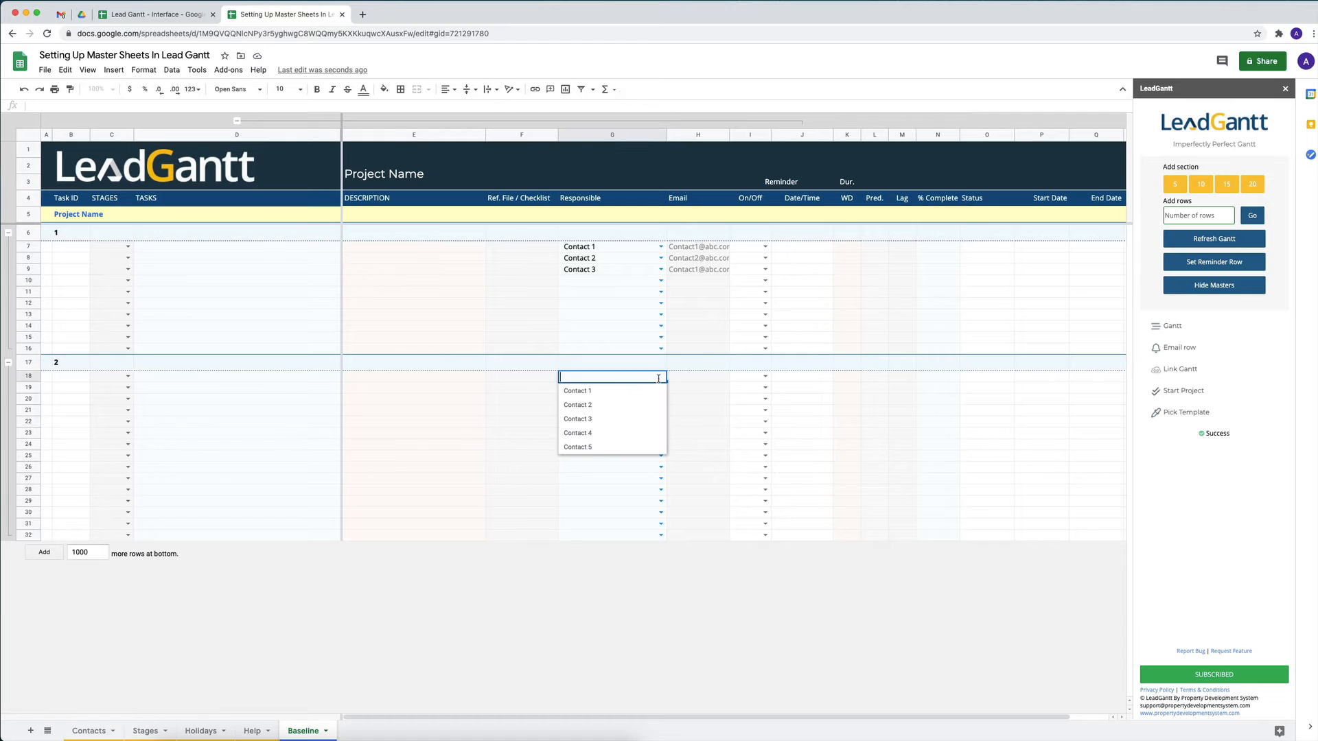
{"action": "left_click", "coordinate": [598, 433]}
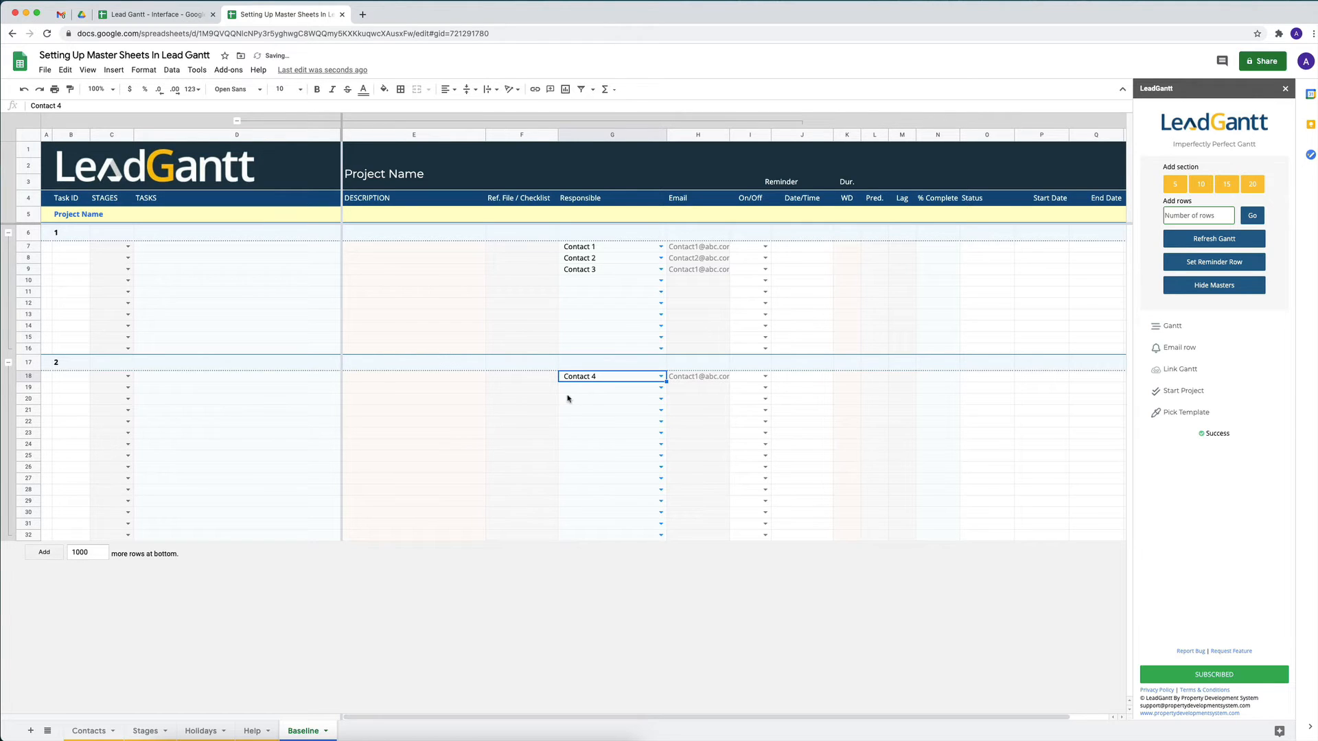
{"action": "left_click", "coordinate": [260, 282]}
Enter the stages Base, Frame and Lockup in A2:A4 of the Stages sheet
{"action": "left_click", "coordinate": [99, 730]}
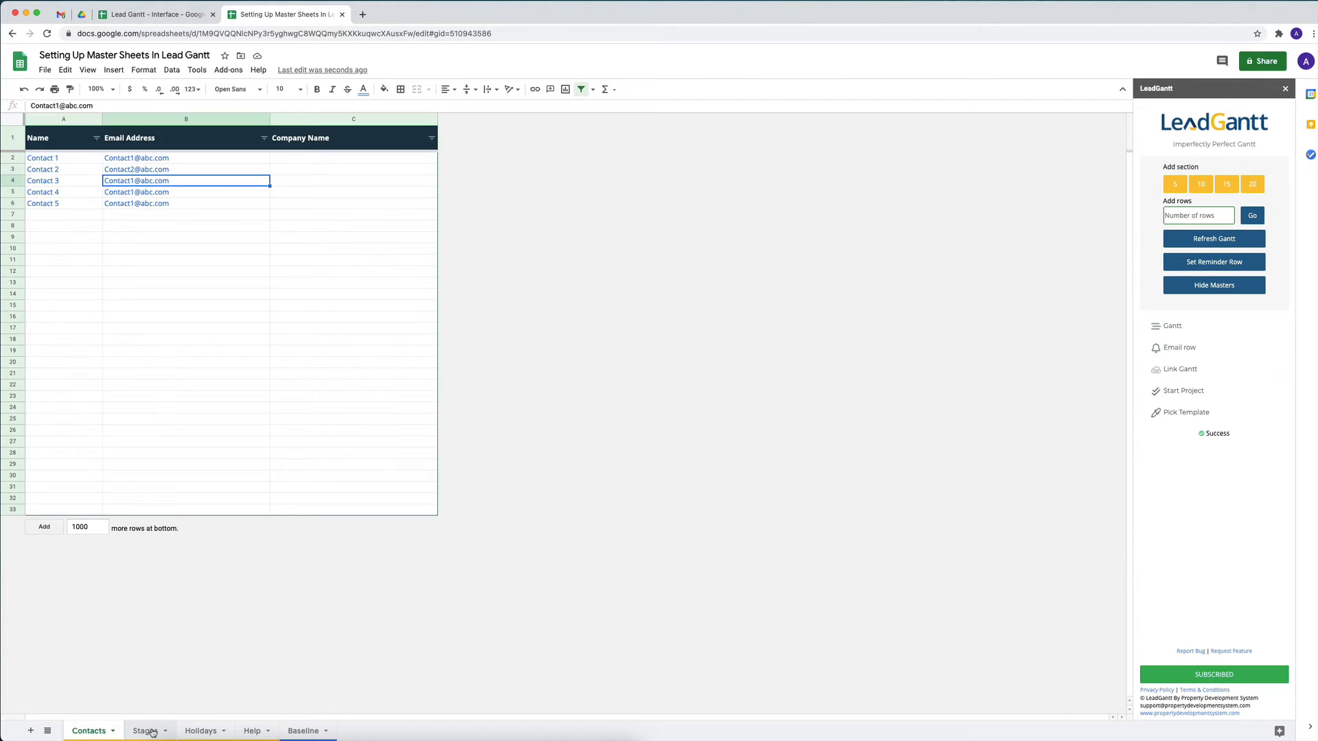
{"action": "left_click", "coordinate": [145, 730]}
{"action": "left_click", "coordinate": [96, 165]}
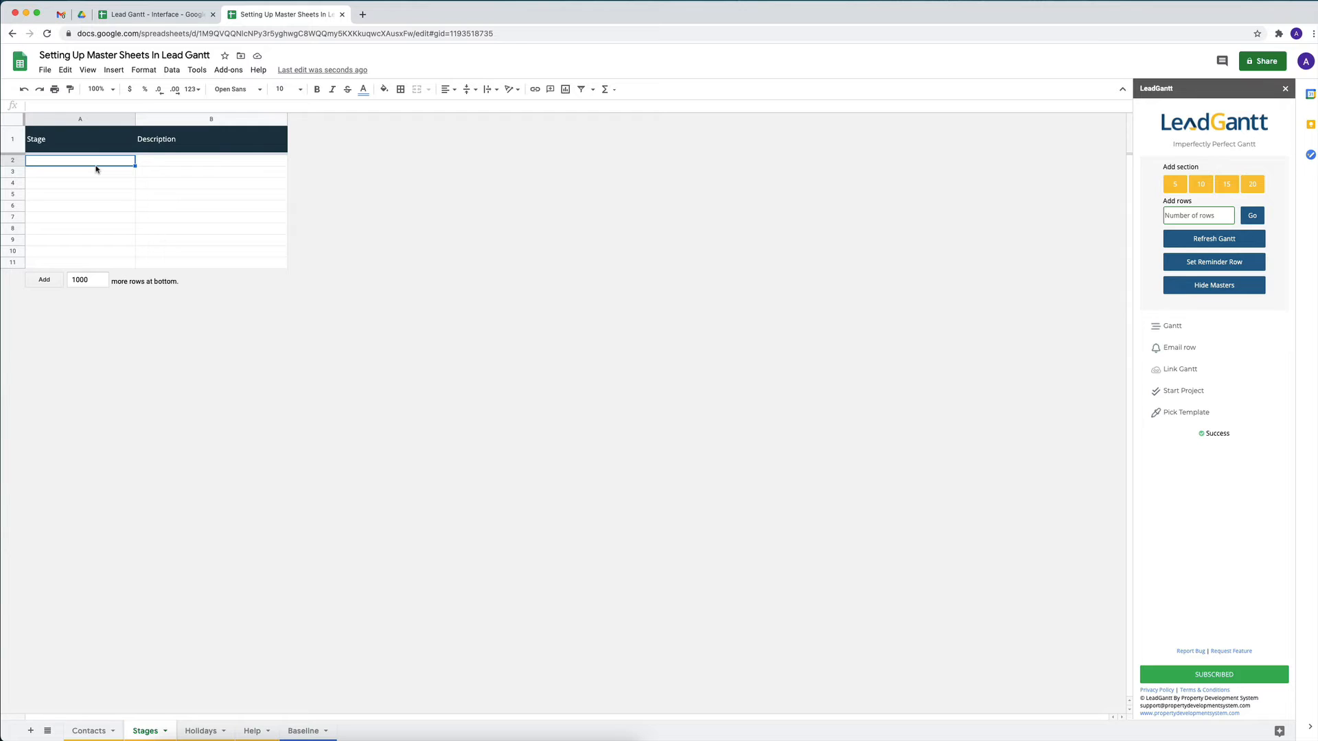
{"action": "type", "text": "Base"}
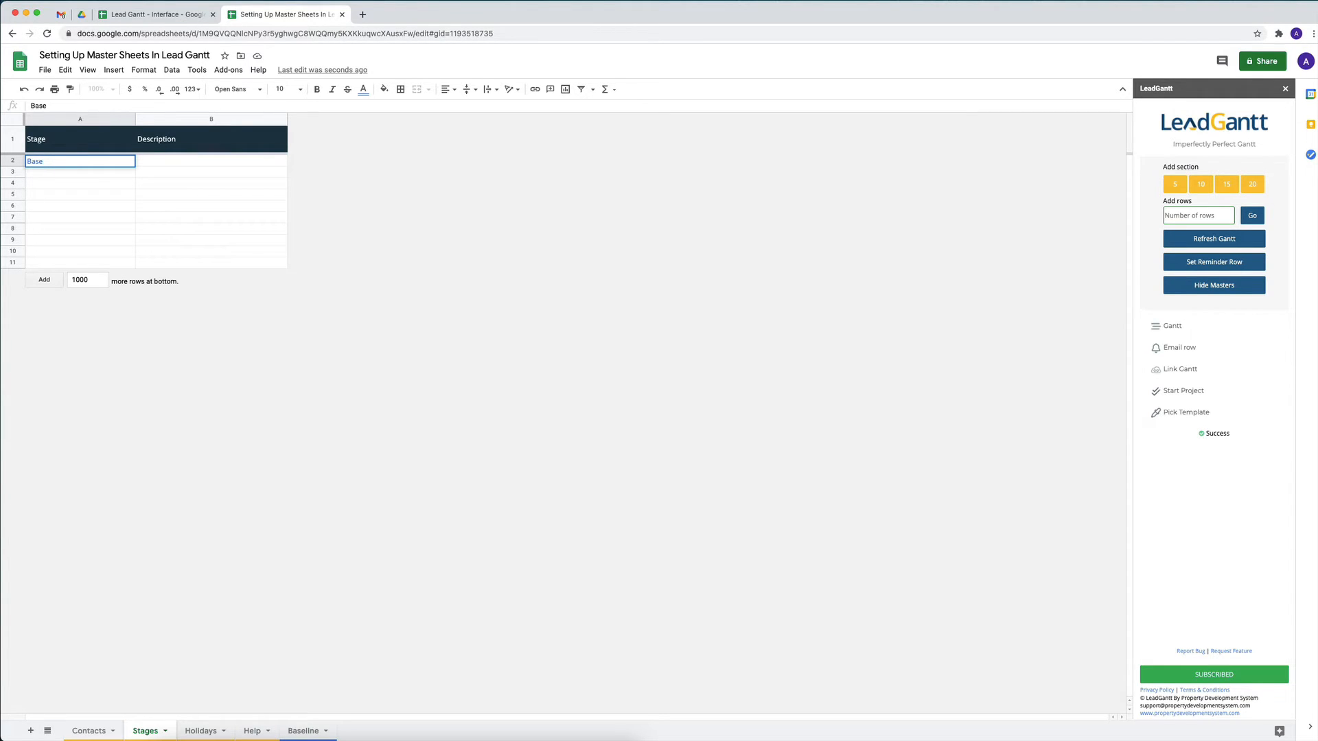
{"action": "key", "text": "Return"}
{"action": "type", "text": "Frame"}
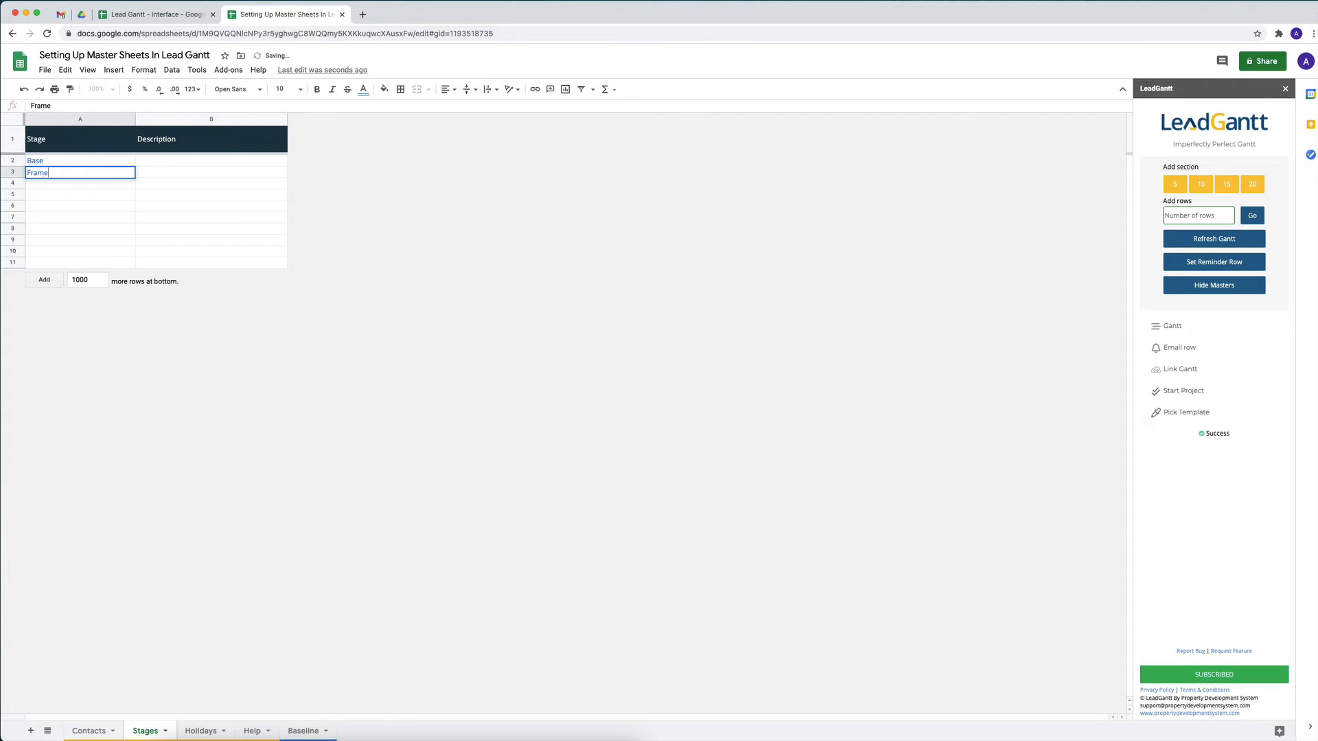
{"action": "key", "text": "Return"}
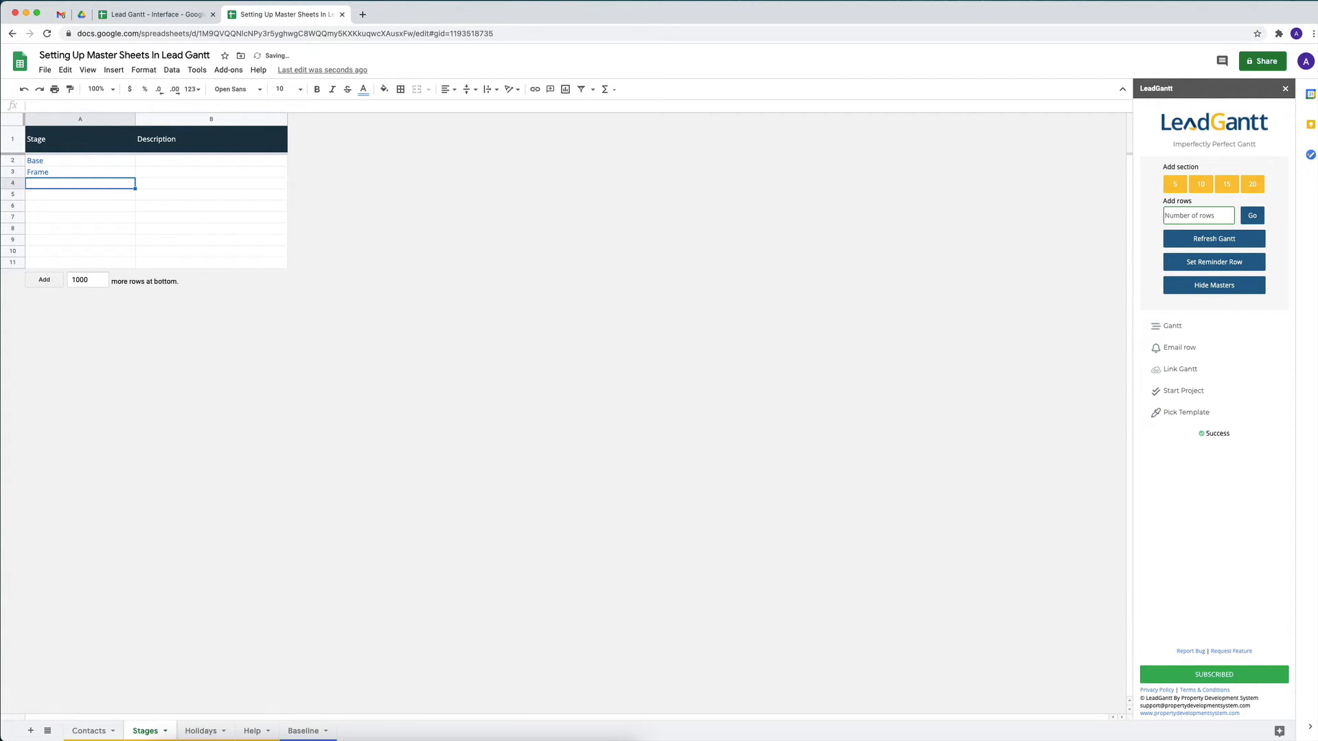
{"action": "type", "text": "Lockup"}
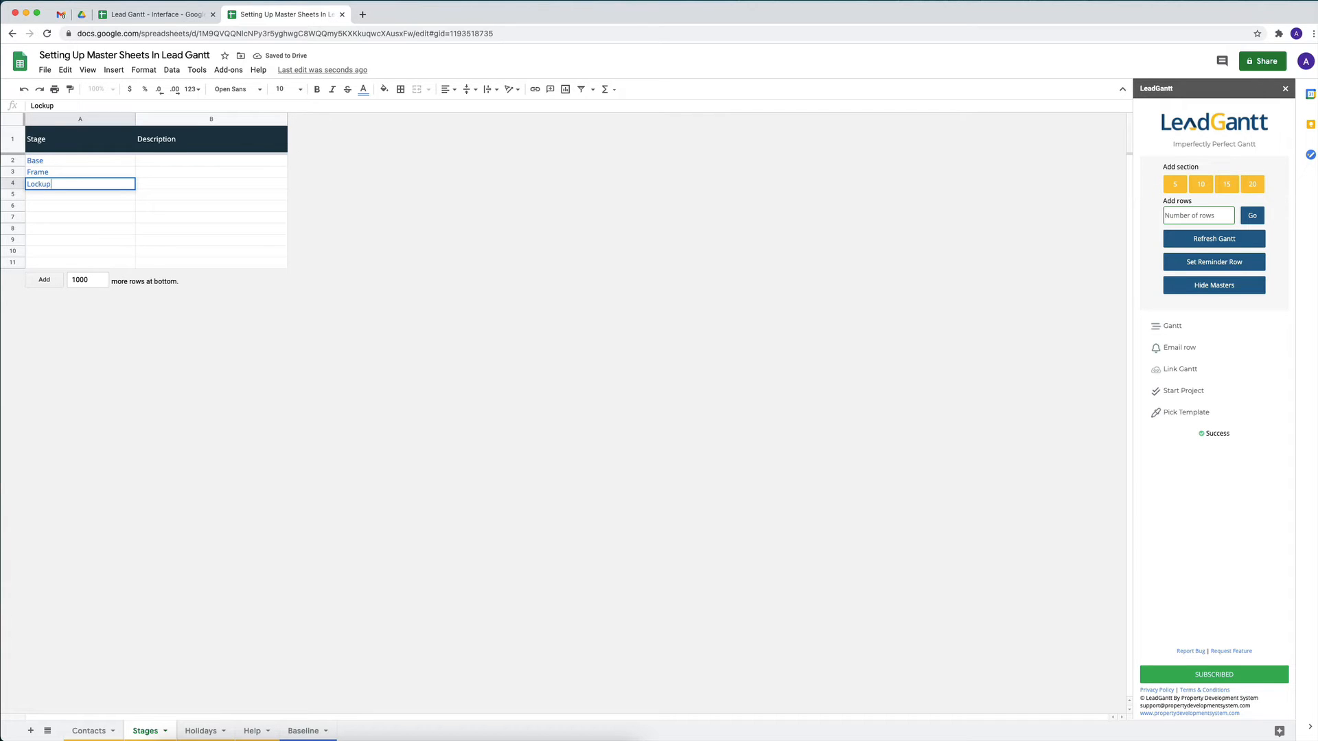
{"action": "key", "text": "Return"}
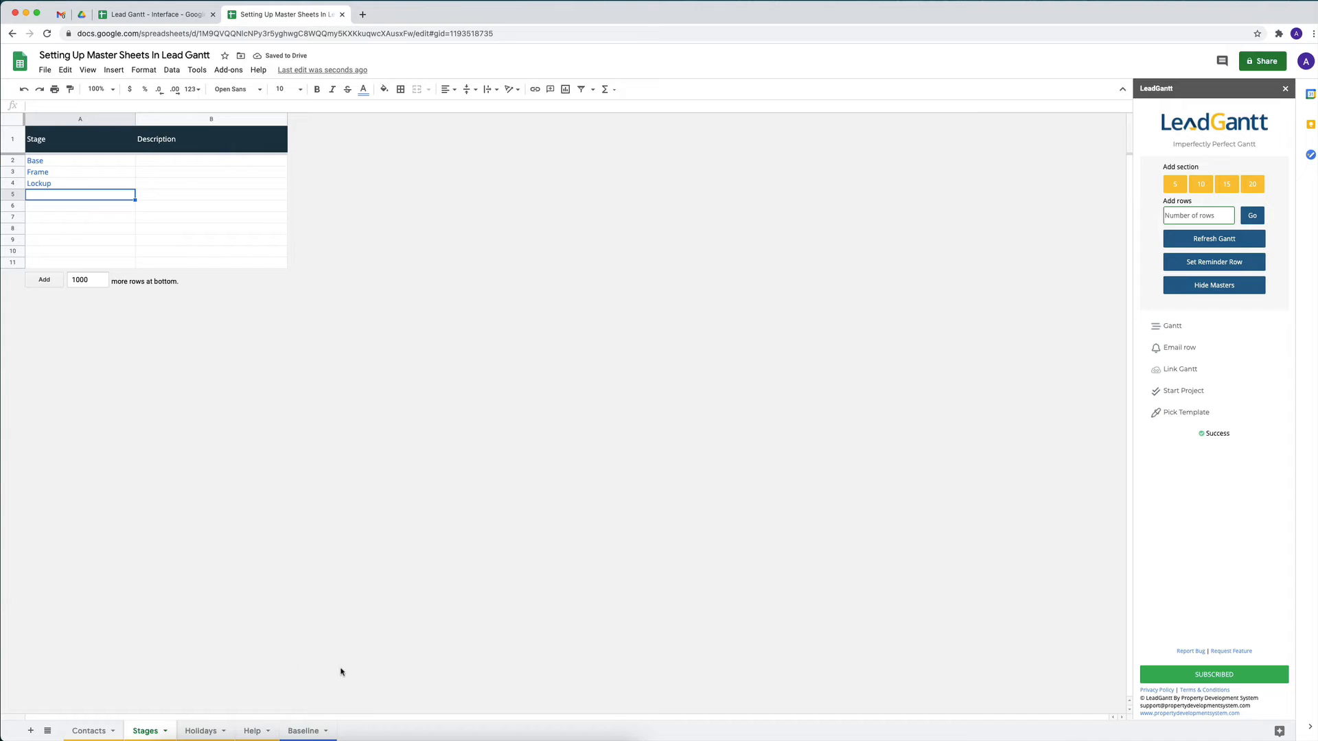
Assign the Frame stage to row 10 and the Lockup stage to row 21 of the Baseline sheet
{"action": "left_click", "coordinate": [302, 732]}
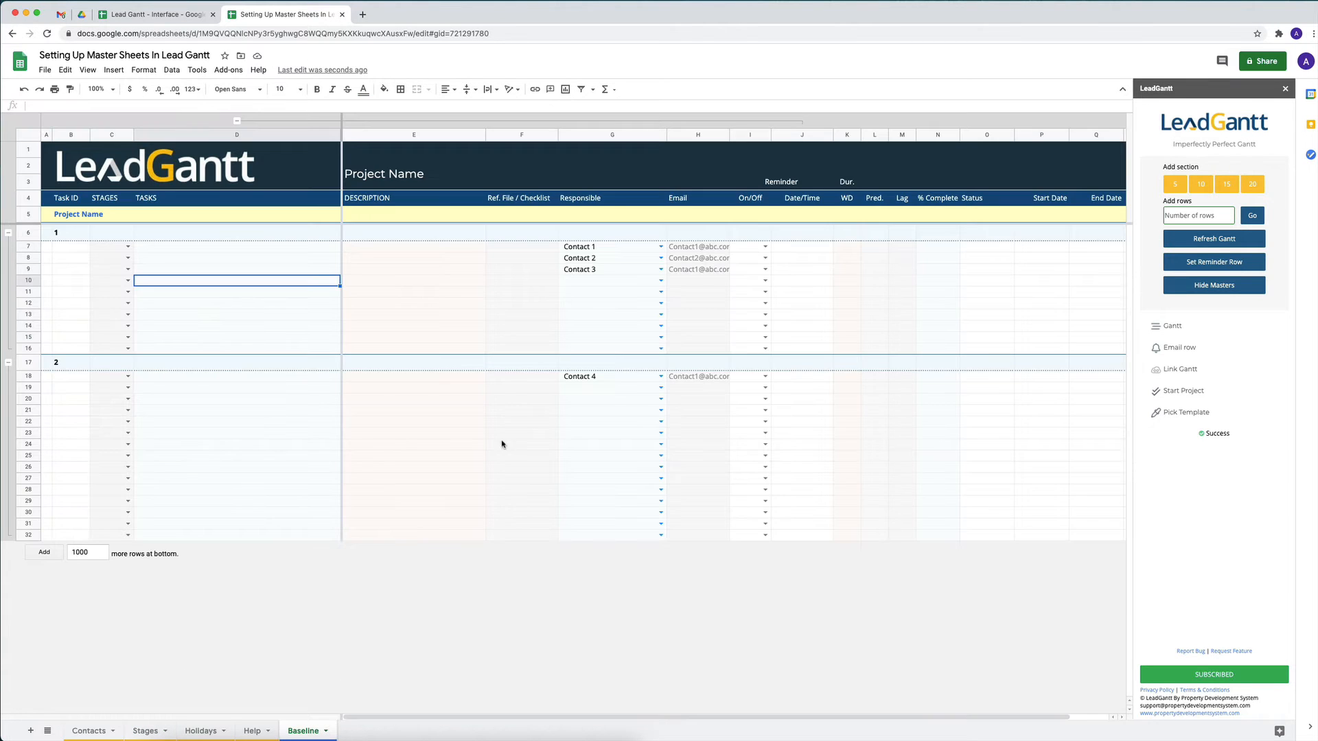
{"action": "left_click", "coordinate": [128, 281]}
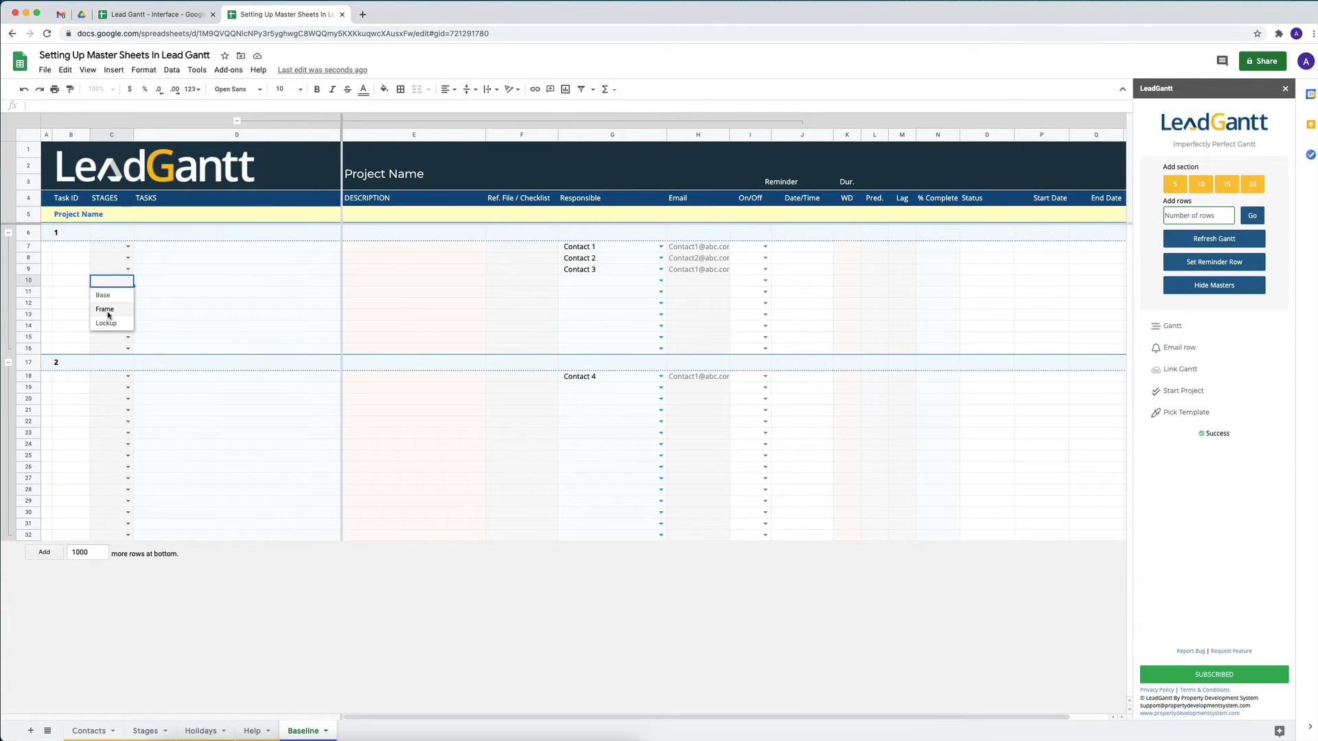
{"action": "left_click", "coordinate": [109, 315]}
{"action": "left_click", "coordinate": [128, 409]}
{"action": "left_click", "coordinate": [110, 453]}
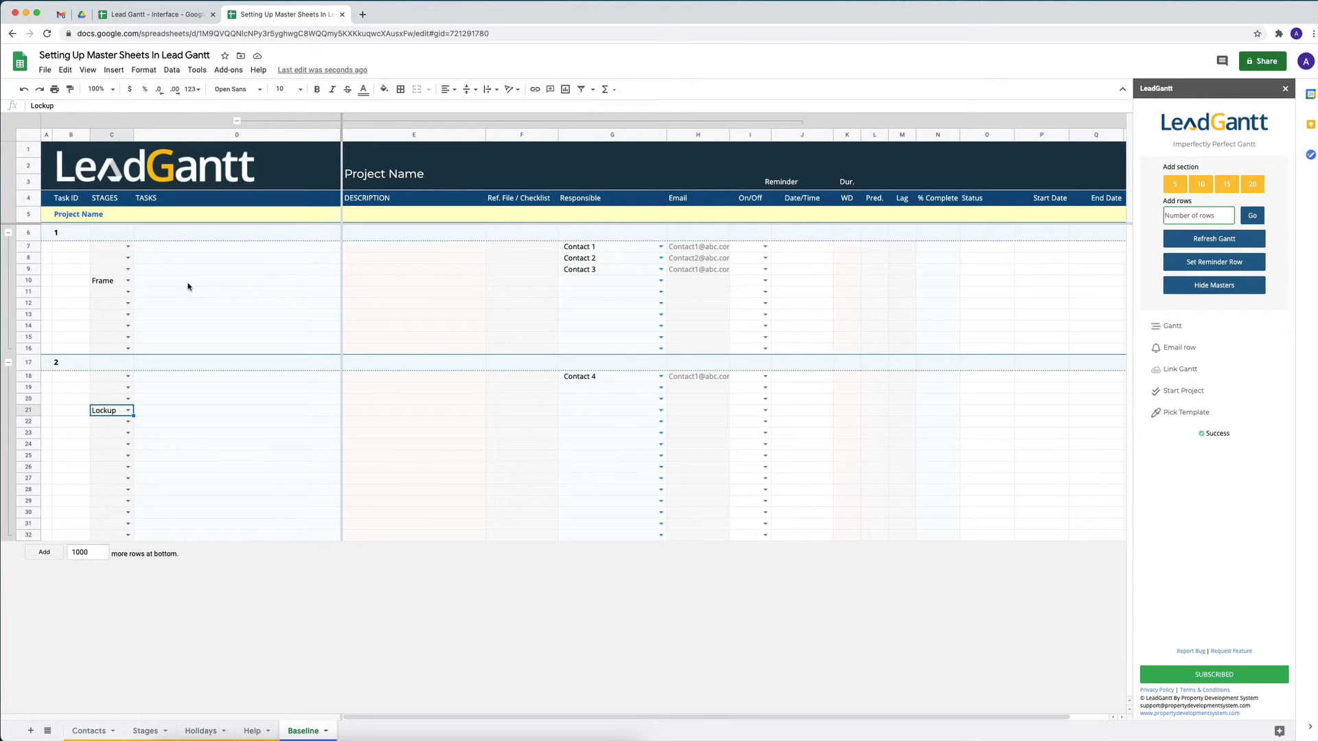
Open the Holidays sheet and look over the New Year's Day dates and descriptions
{"action": "left_click", "coordinate": [200, 731]}
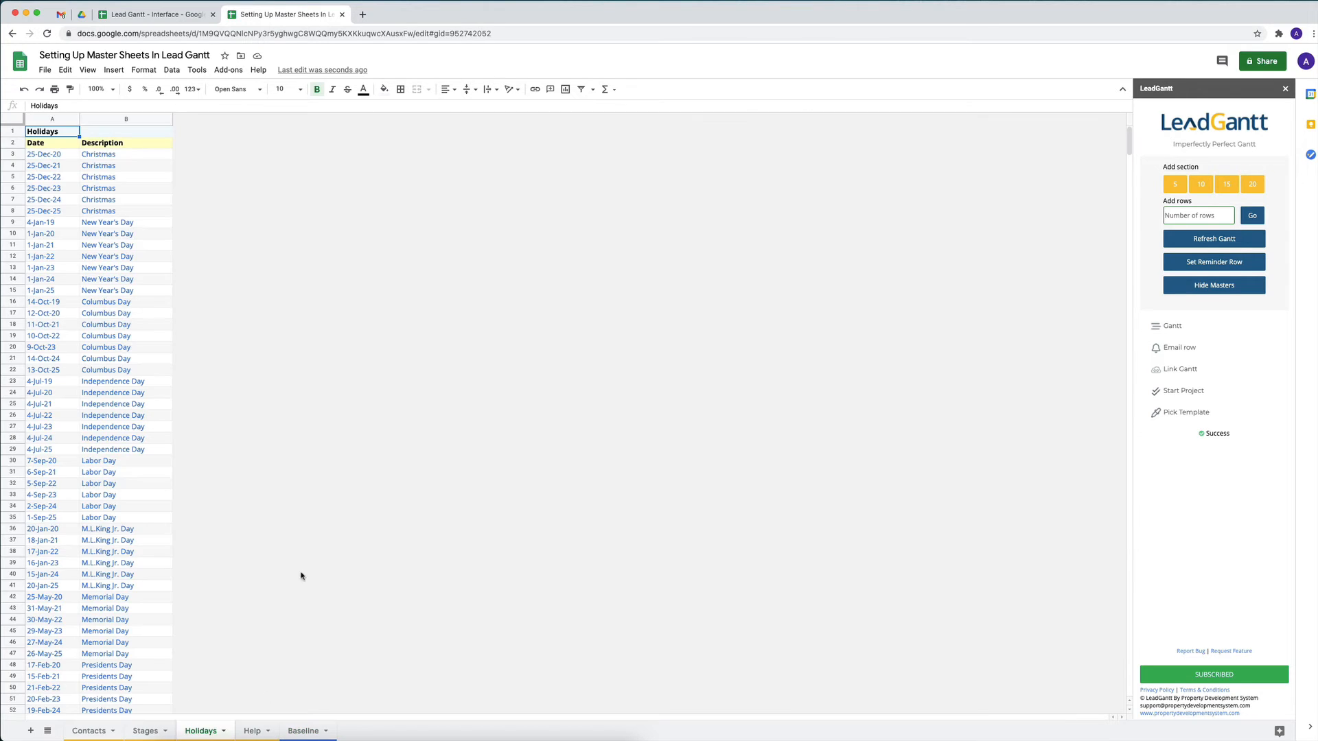
{"action": "left_click", "coordinate": [53, 225]}
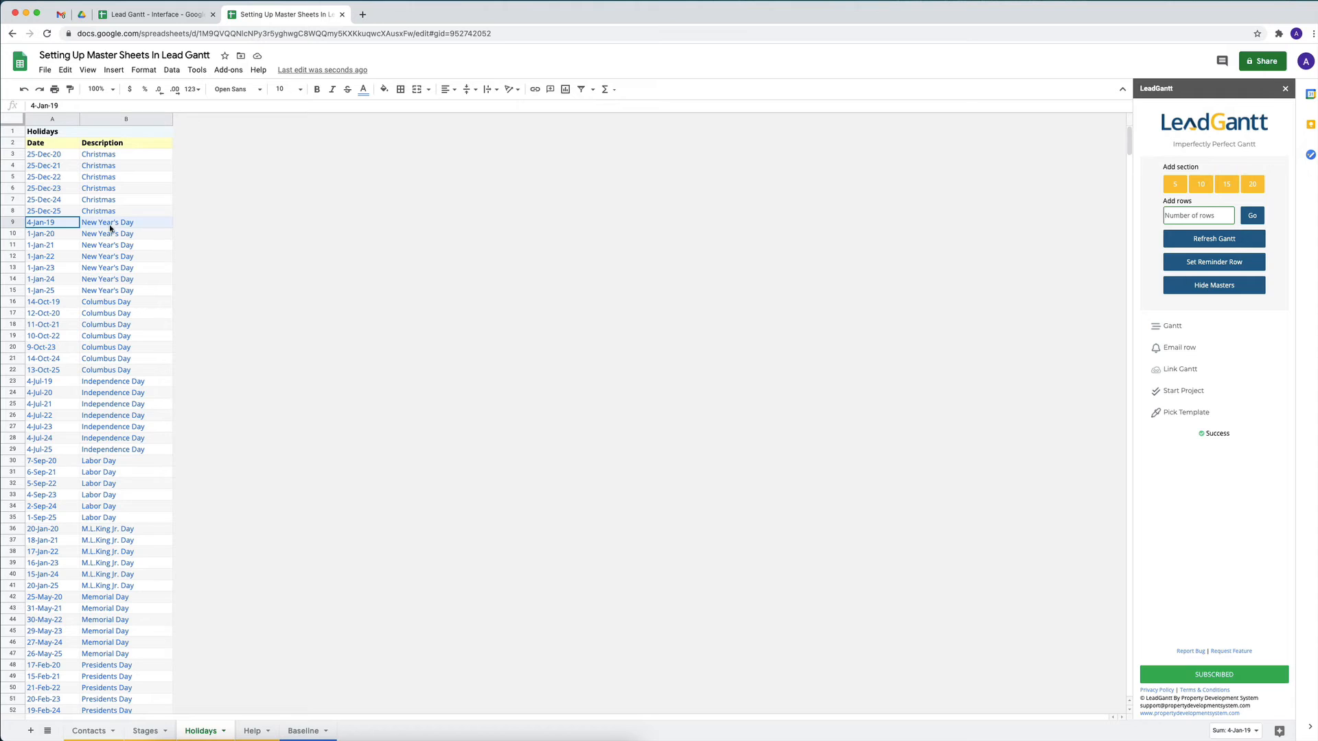
{"action": "left_click_drag", "start_coordinate": [111, 227], "coordinate": [95, 273]}
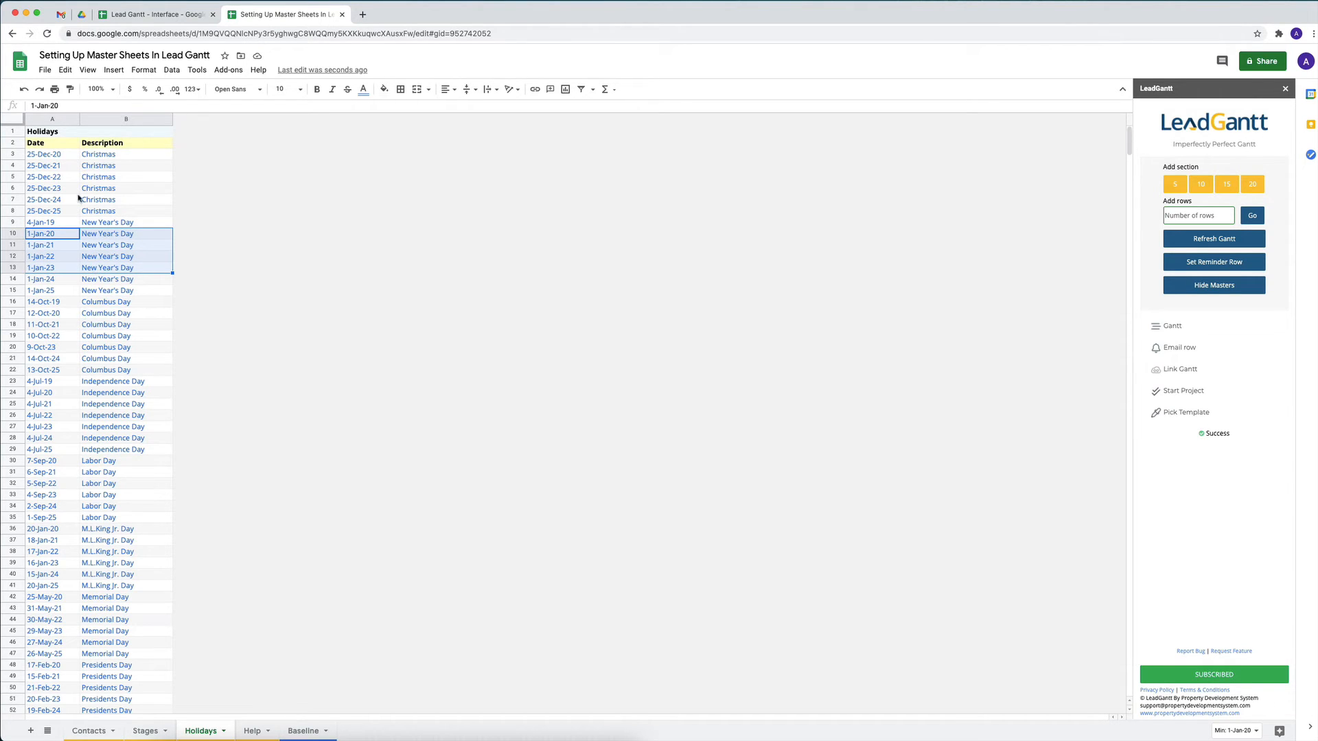
Clear all holiday dates and descriptions from row 3 down on the Holidays sheet, and undo the deletion
{"action": "left_click", "coordinate": [66, 157]}
{"action": "left_click", "coordinate": [98, 158], "text": "shift"}
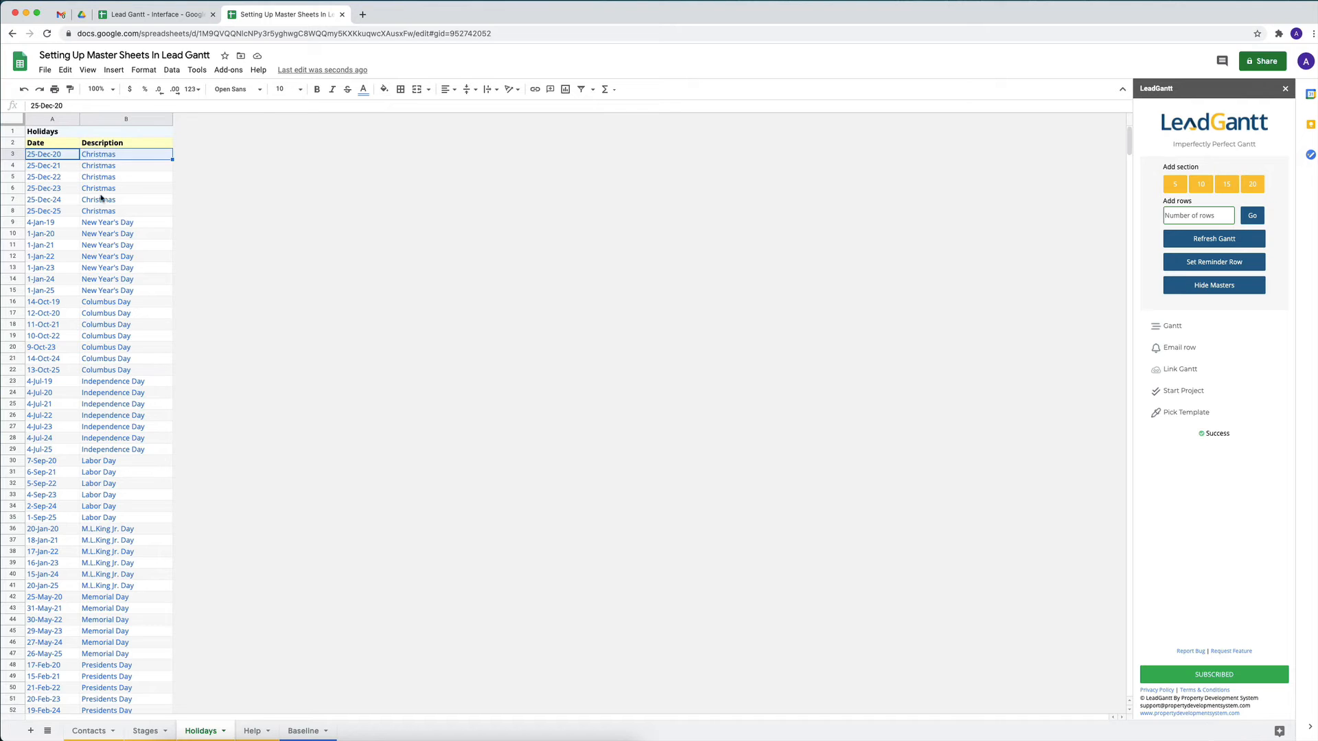
{"action": "key", "text": "shift+super+Down"}
{"action": "key", "text": "Delete"}
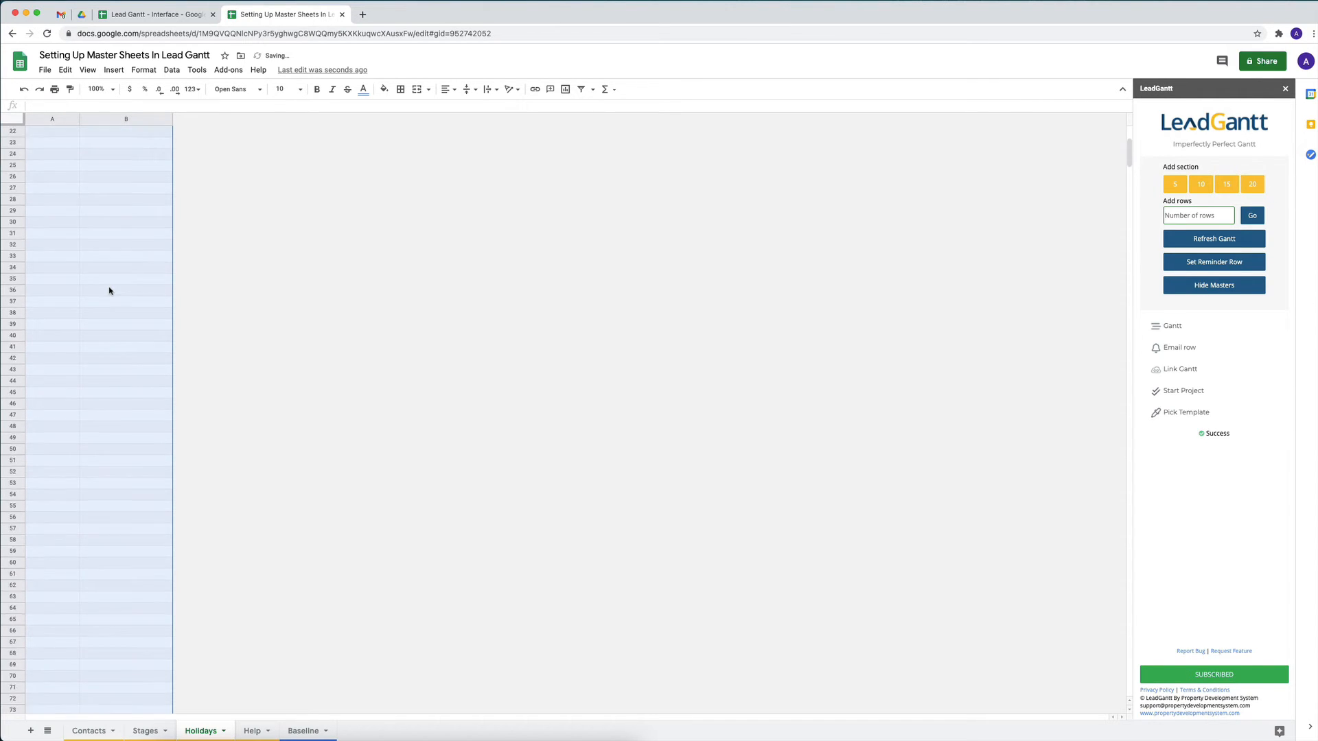
{"action": "scroll", "coordinate": [109, 263], "scroll_direction": "up", "scroll_amount": 15}
{"action": "left_click", "coordinate": [70, 157]}
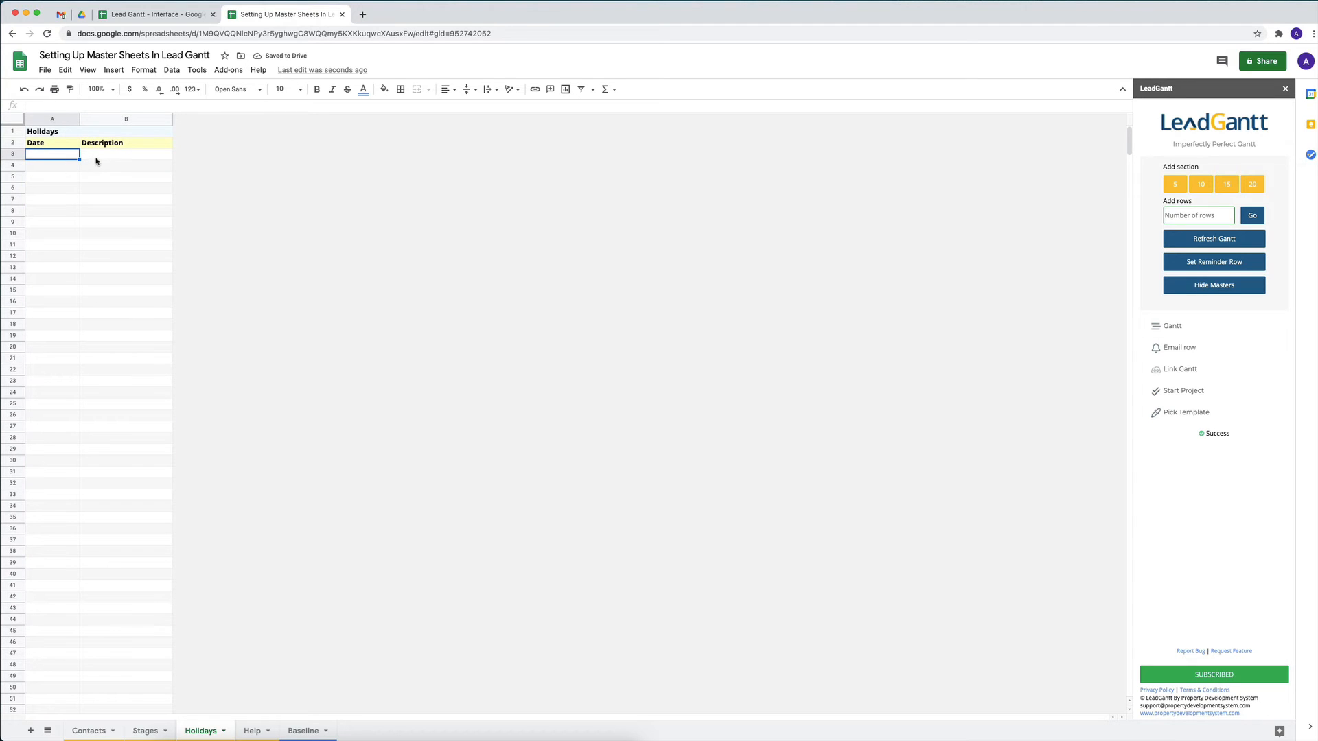
{"action": "left_click", "coordinate": [97, 157]}
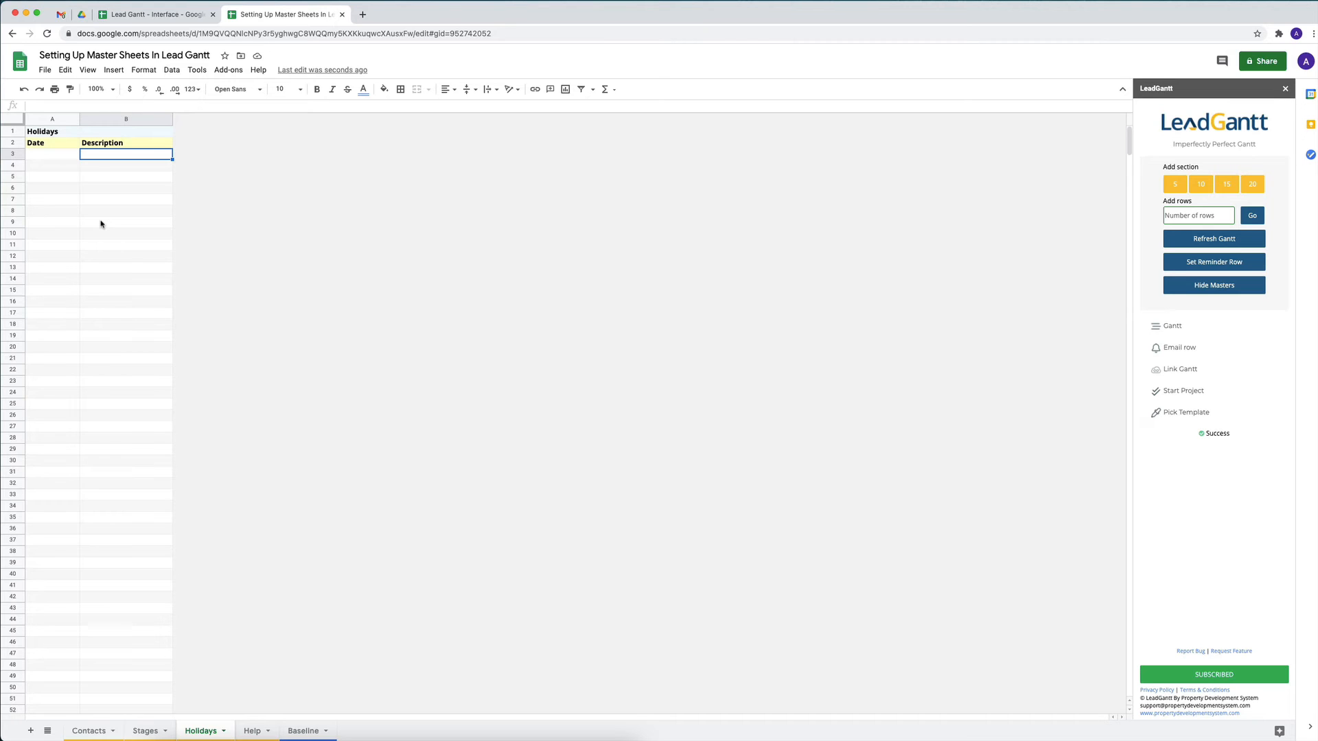
{"action": "key", "text": "super+z"}
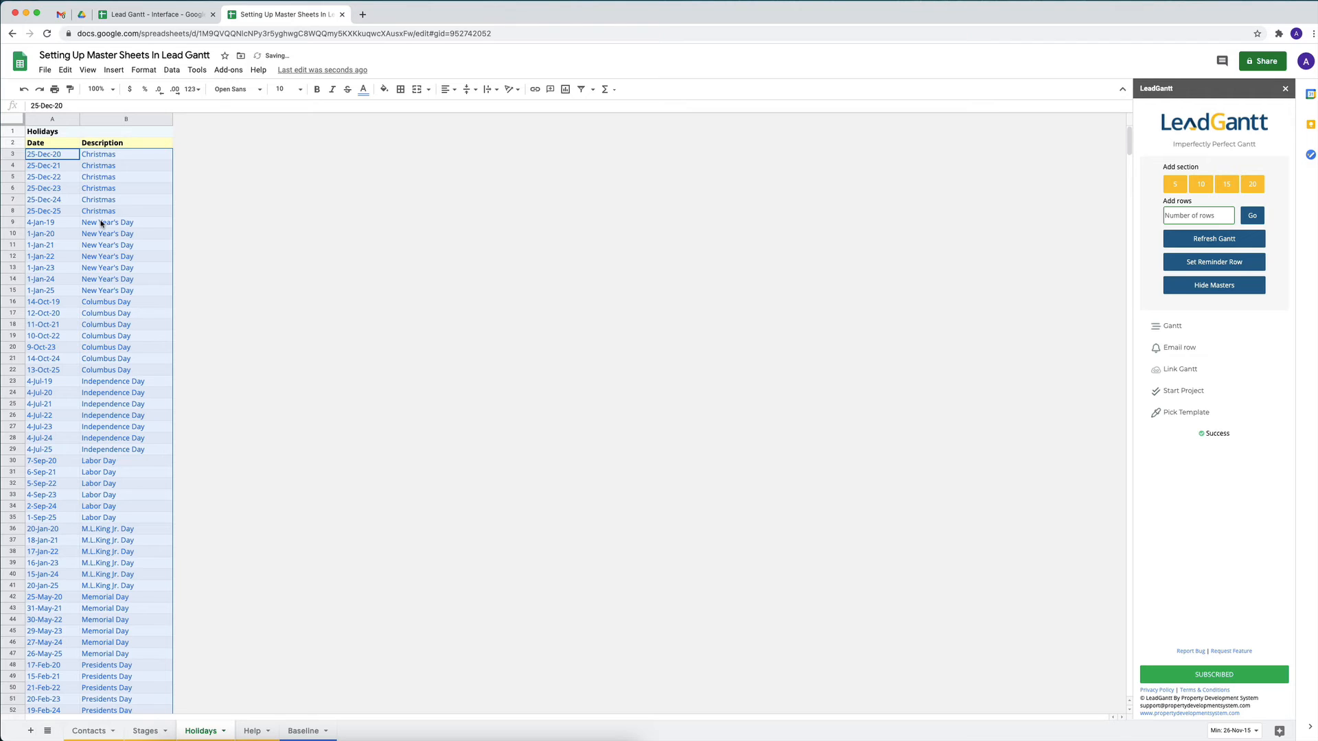
{"action": "left_click", "coordinate": [74, 352]}
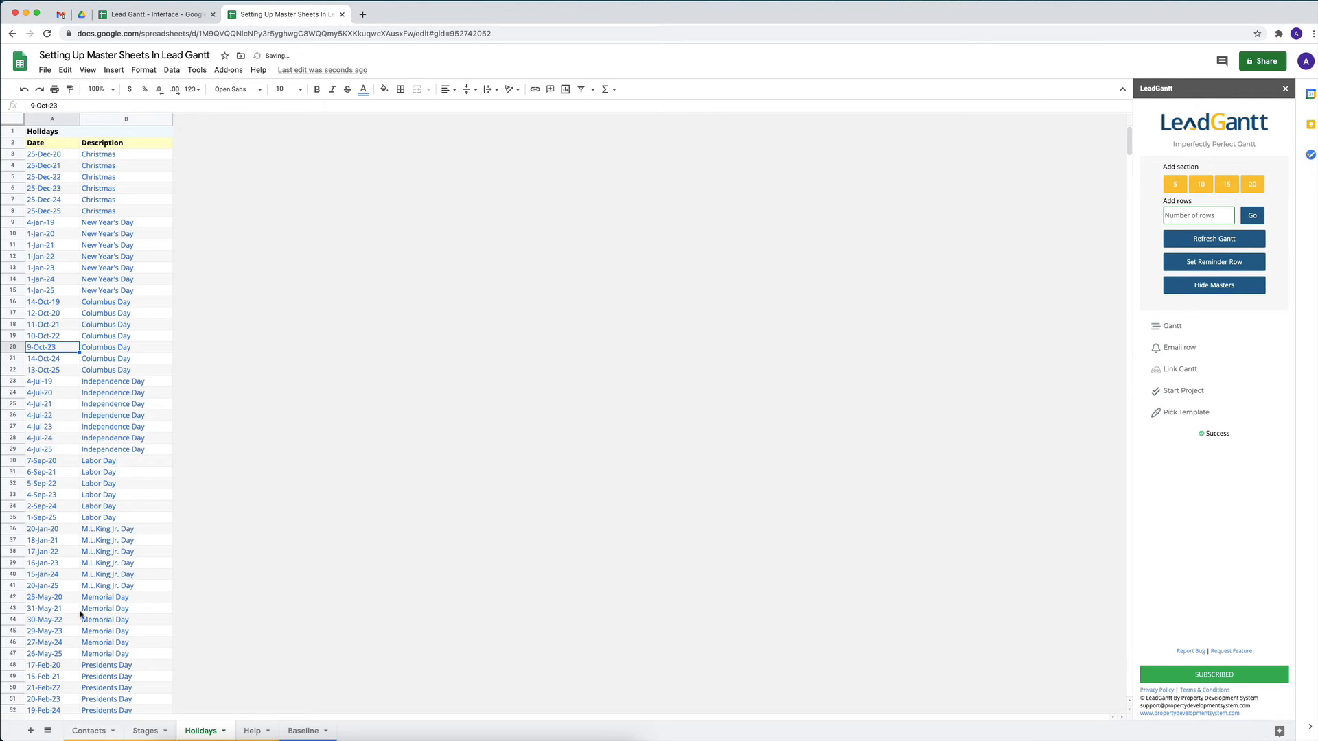
Look over the Contacts and Stages sheets, return to Baseline and hide the master sheets
{"action": "left_click", "coordinate": [71, 733]}
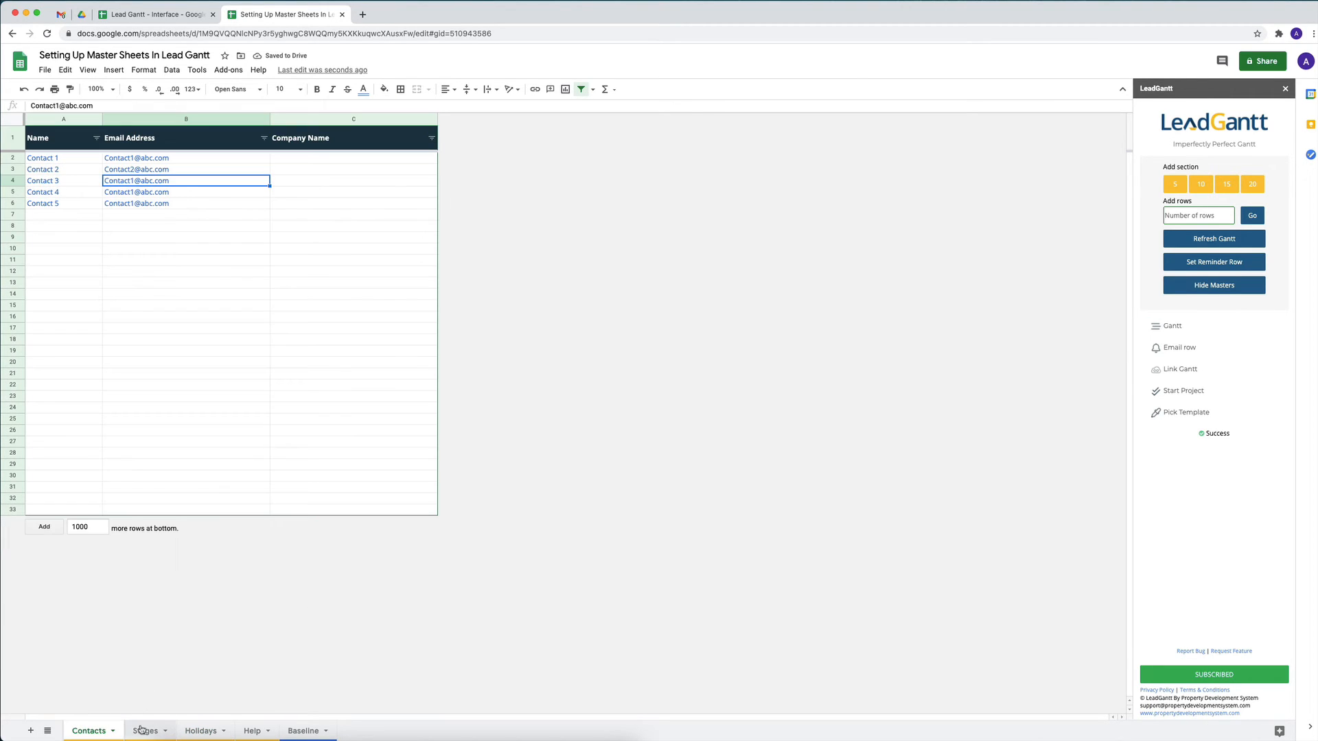
{"action": "left_click", "coordinate": [142, 730]}
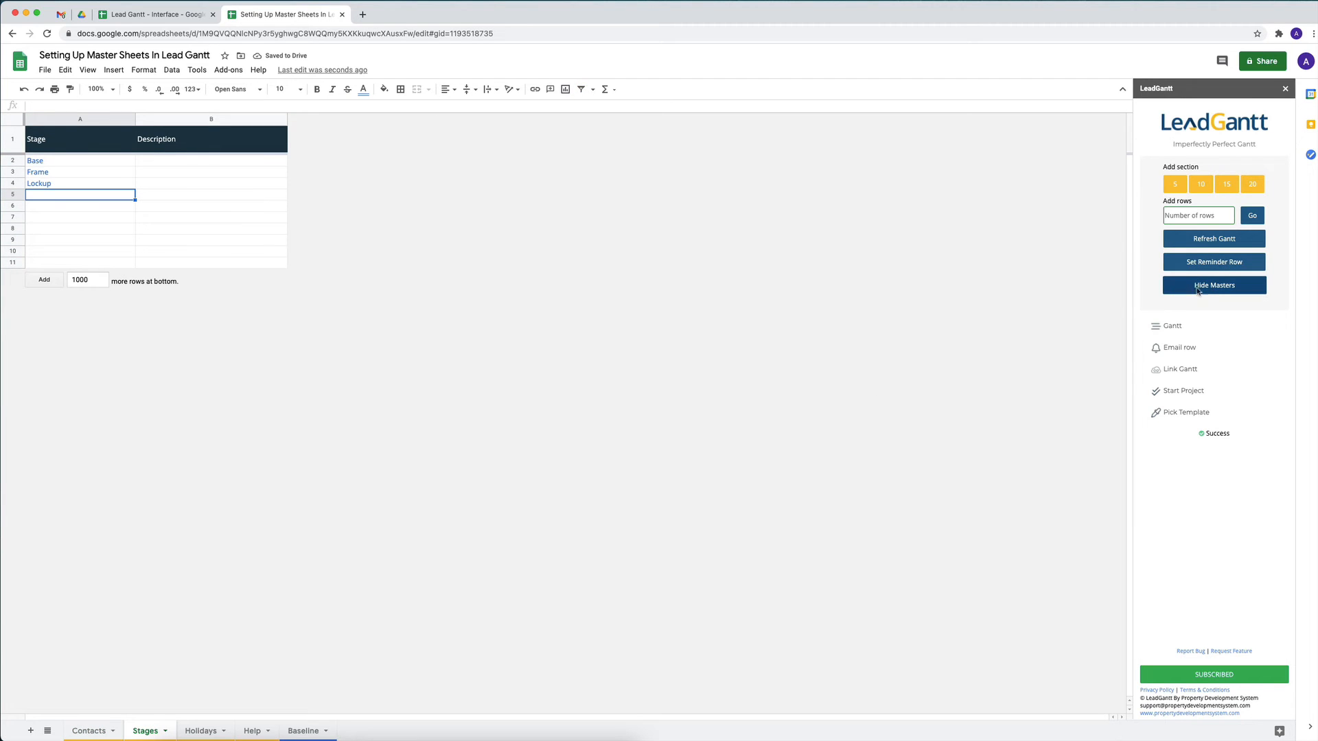
{"action": "left_click", "coordinate": [301, 729]}
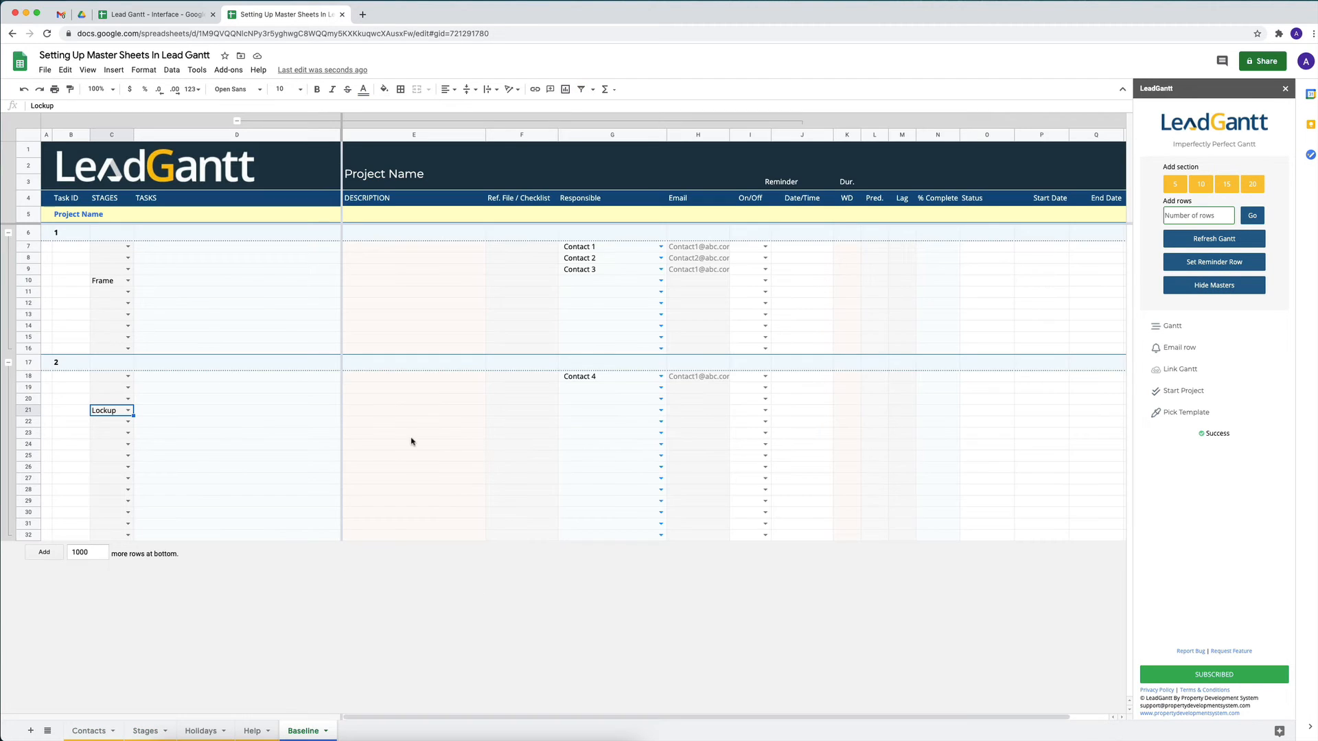
{"action": "left_click", "coordinate": [1234, 287]}
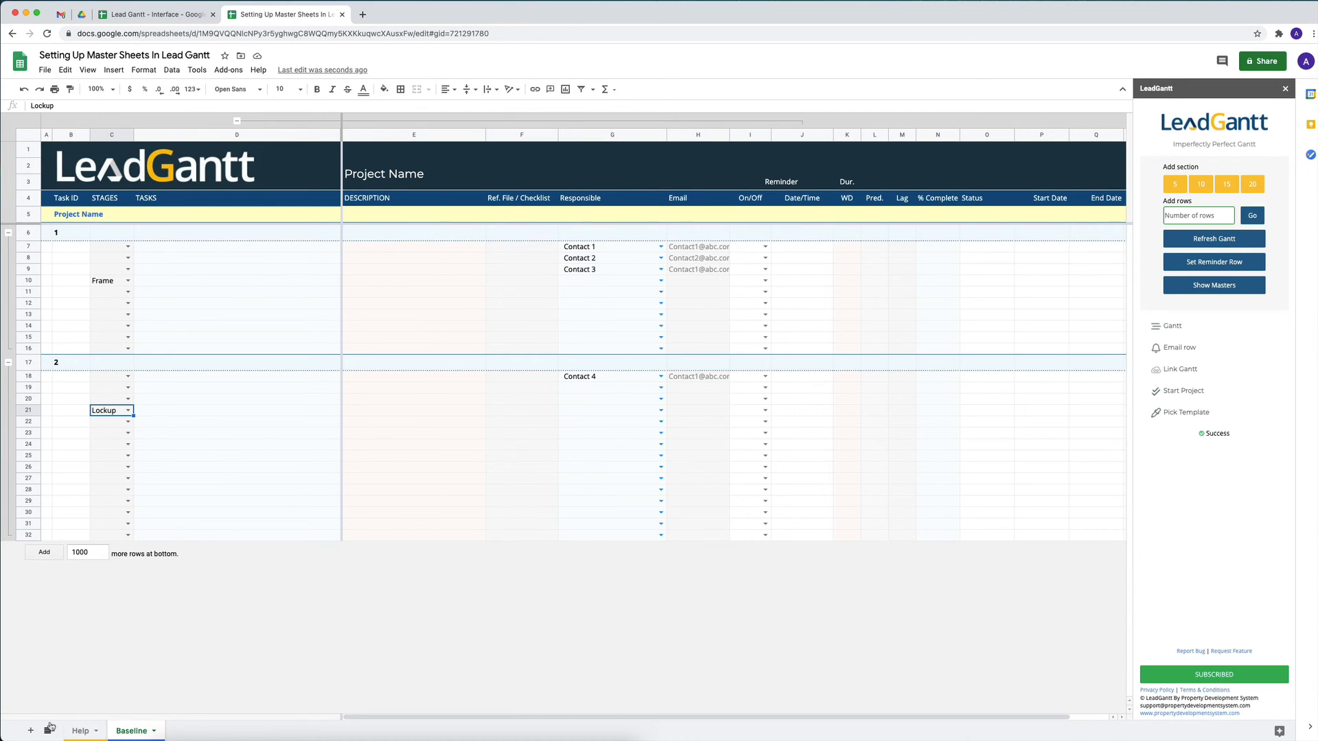
Switch to the Lead Gantt - Interface spreadsheet and view its Holidays list and Baseline schedule
{"action": "scroll", "coordinate": [699, 315], "scroll_direction": "right", "scroll_amount": 2}
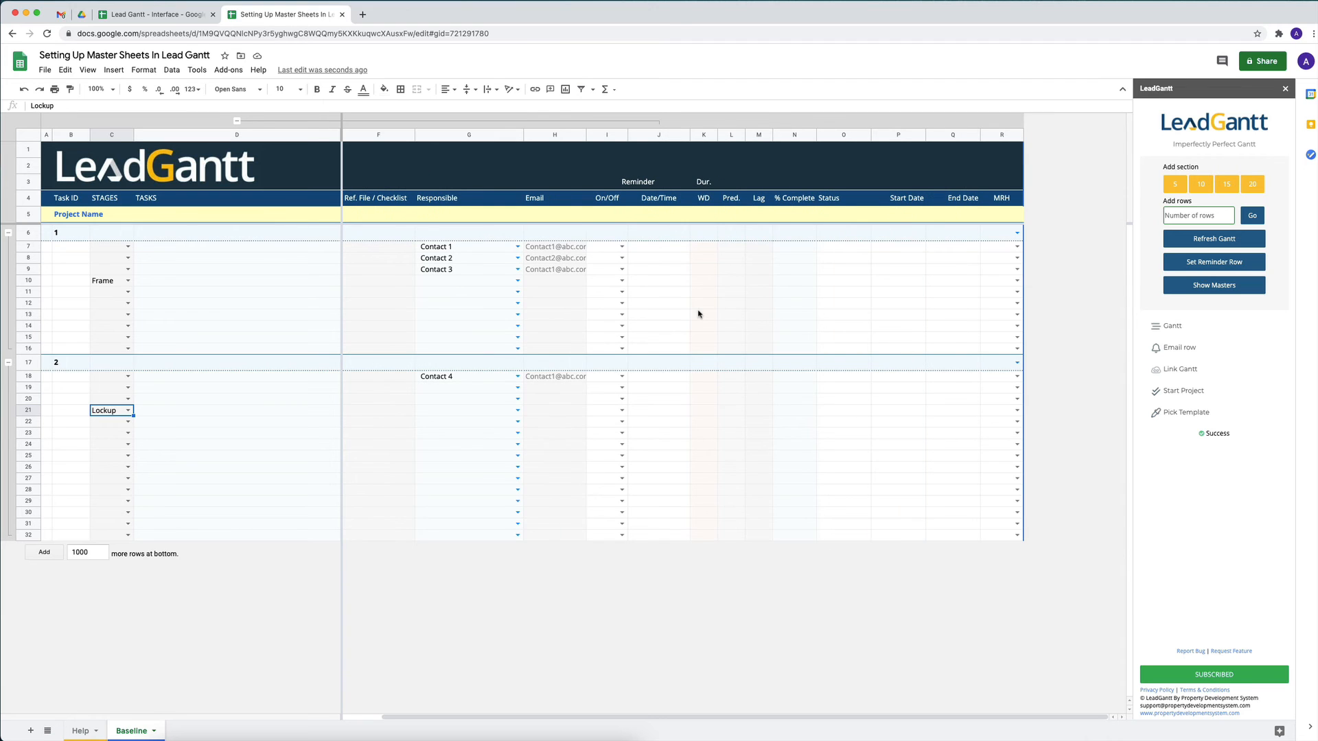
{"action": "left_click", "coordinate": [164, 10]}
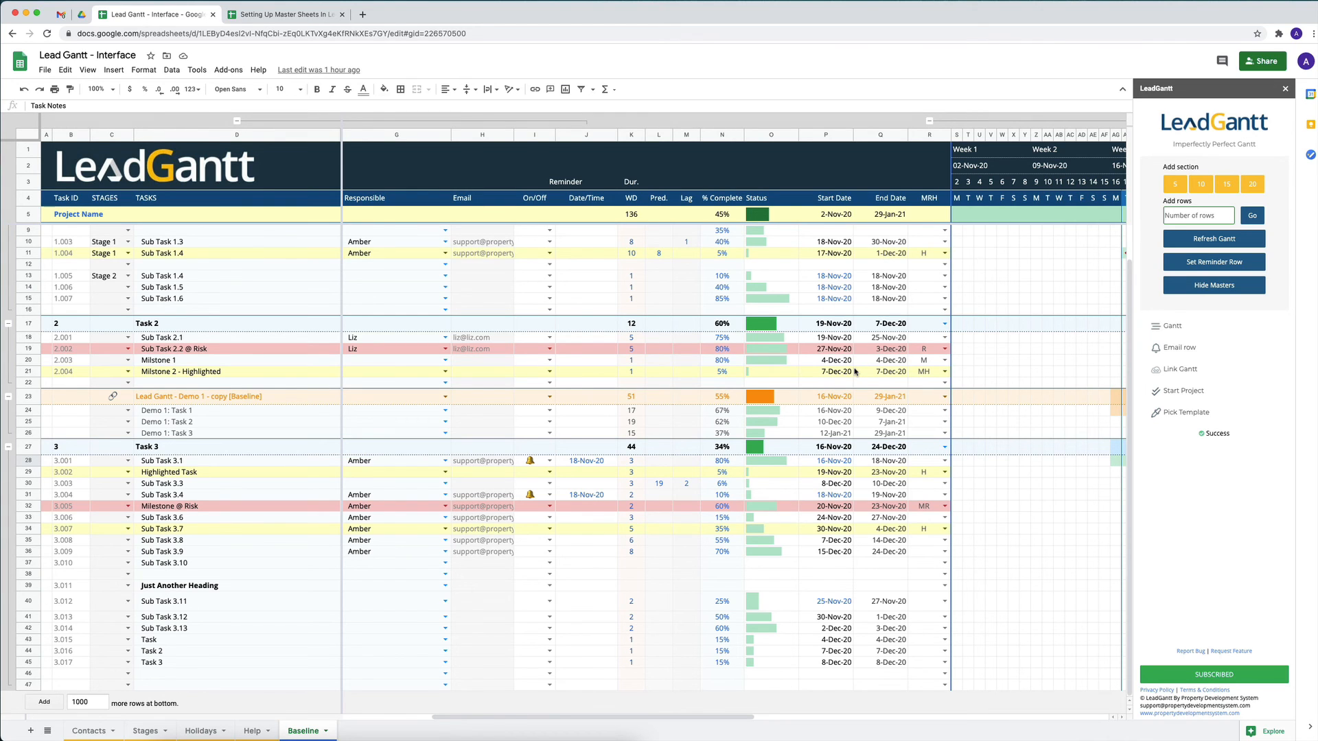
{"action": "left_click", "coordinate": [200, 731]}
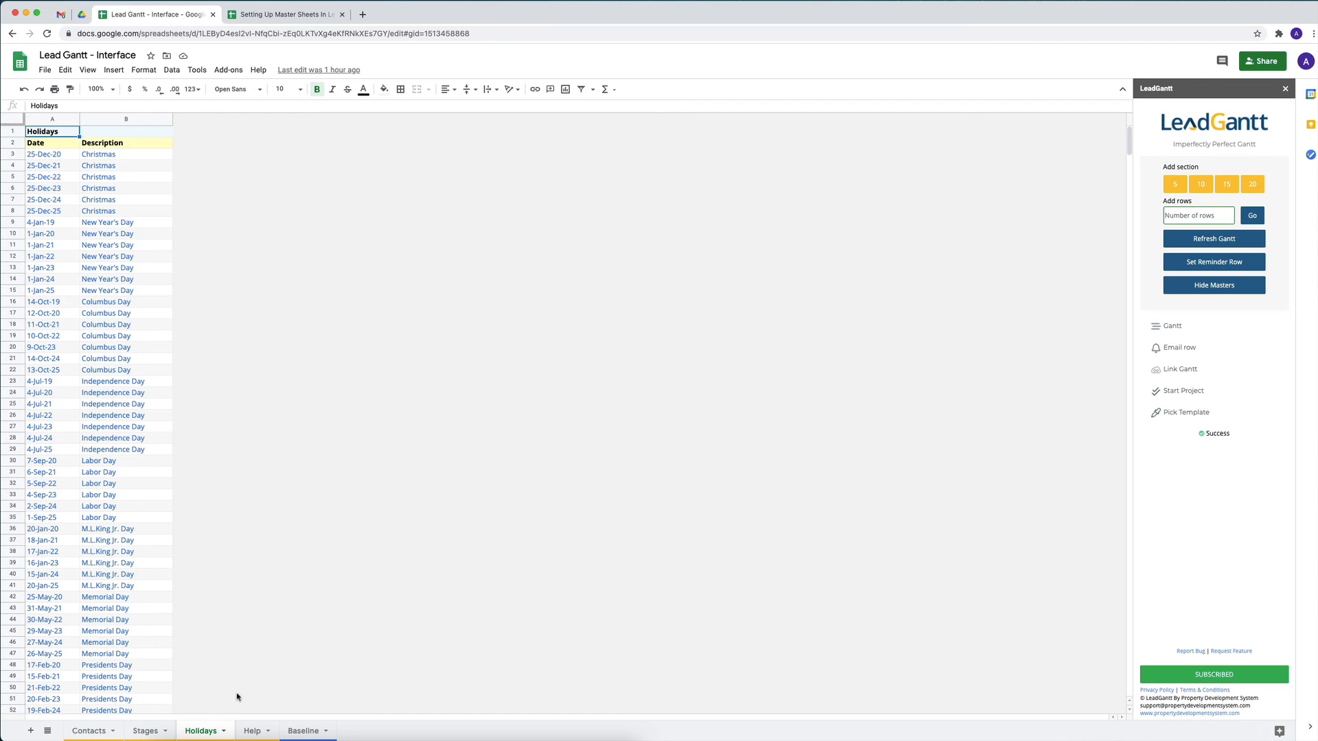
{"action": "left_click", "coordinate": [303, 730]}
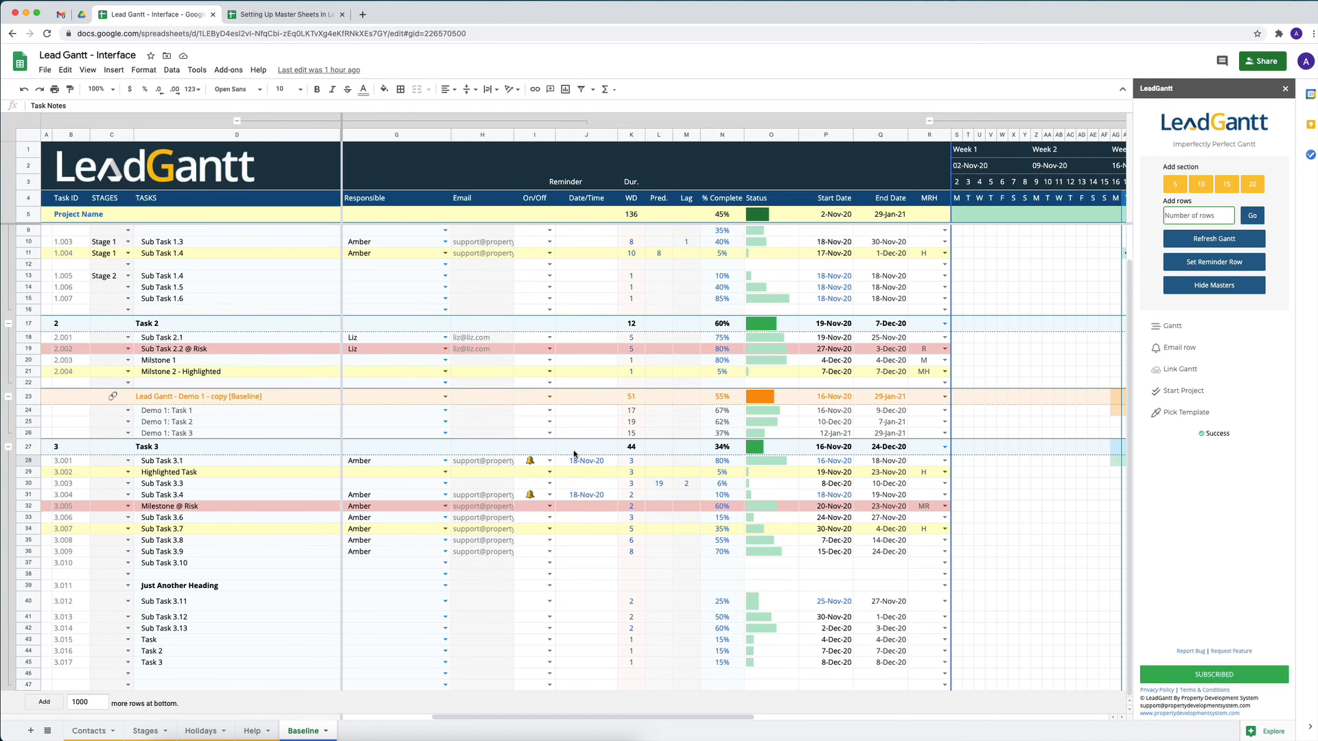